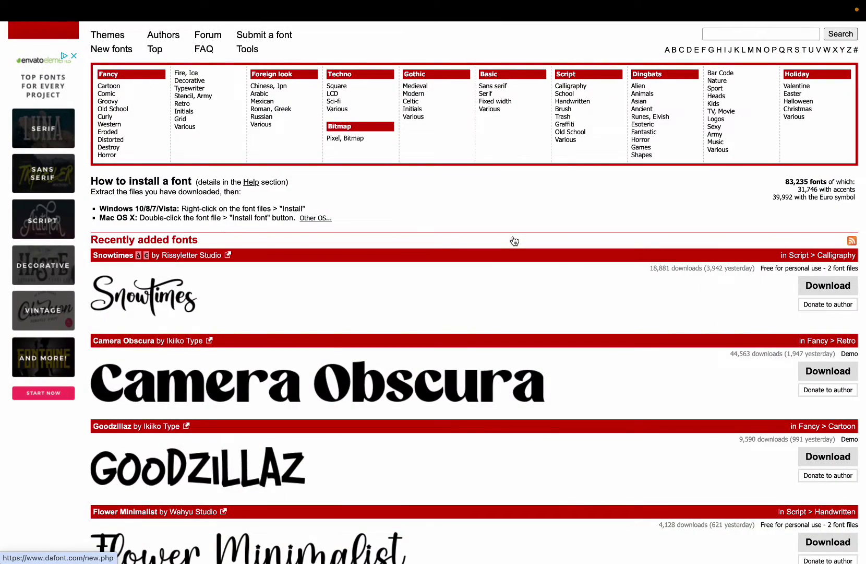
Scroll the Recently added fonts down to Camera Obscura and open its detail page
scroll(514, 240, up, 3)
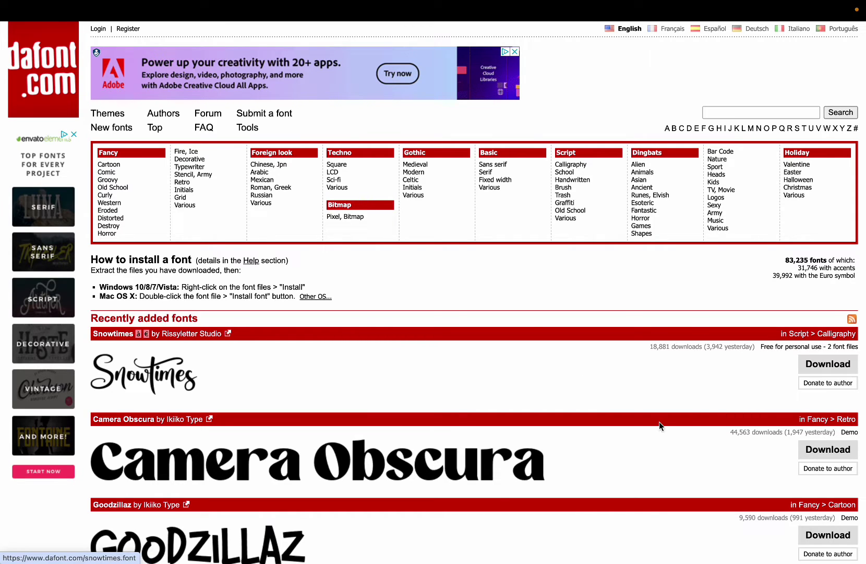
scroll(657, 424, down, 1)
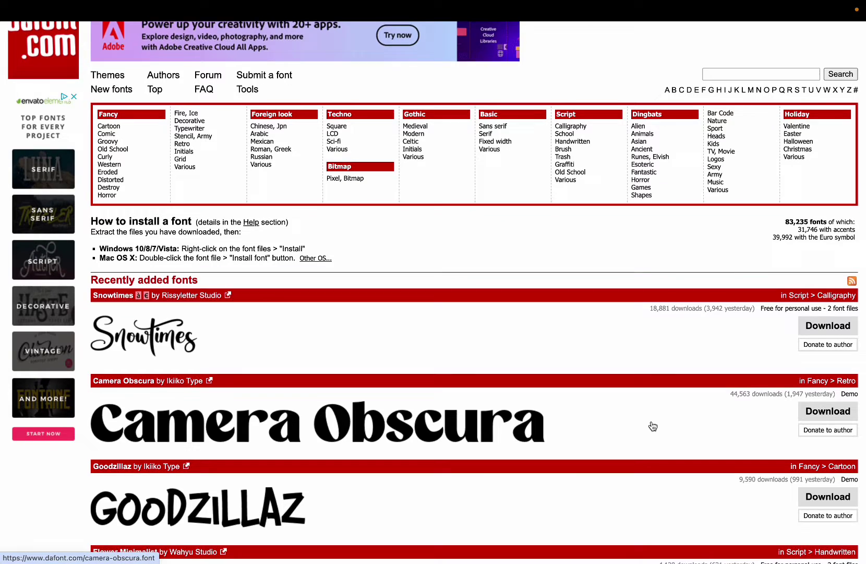
scroll(653, 424, down, 2)
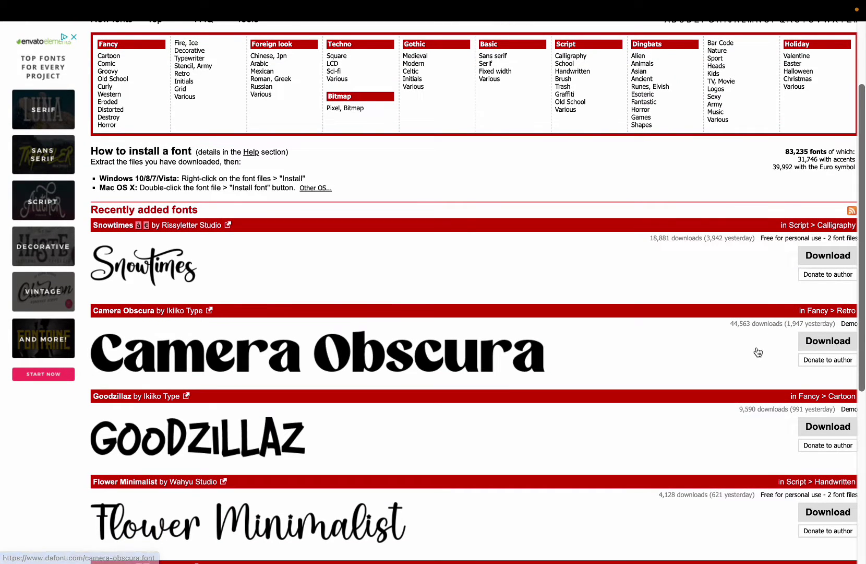
click(332, 353)
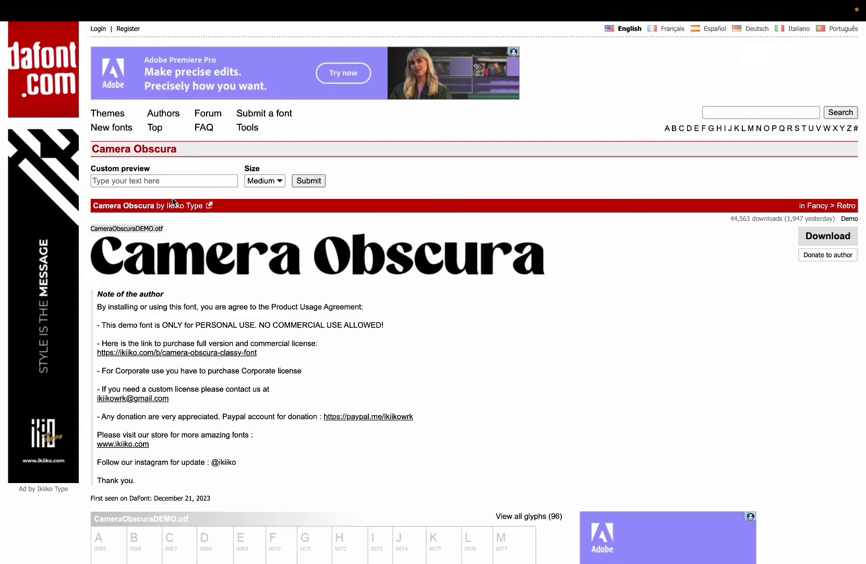
Scroll over the Camera Obscura page, showing 44,563 downloads and the Fancy > Retro category
scroll(173, 202, down, 3)
scroll(171, 201, up, 3)
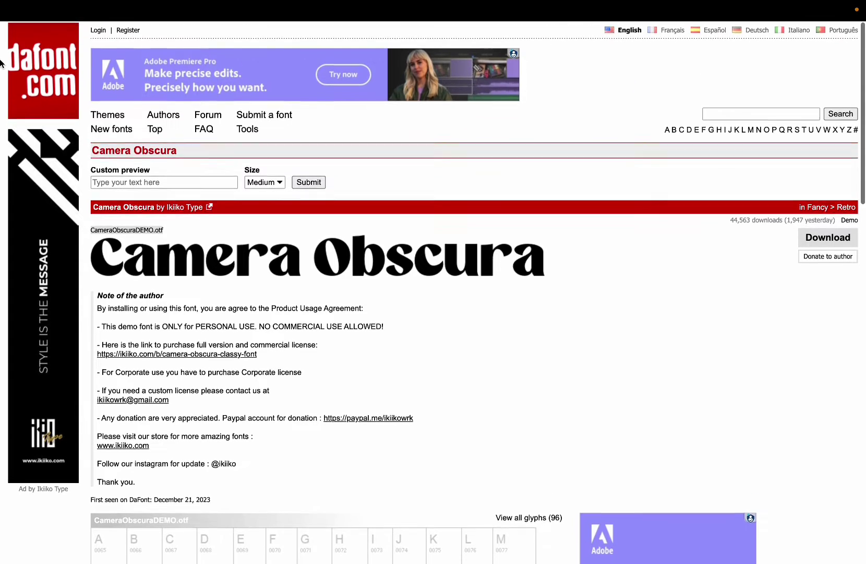
mouse_move(2, 4)
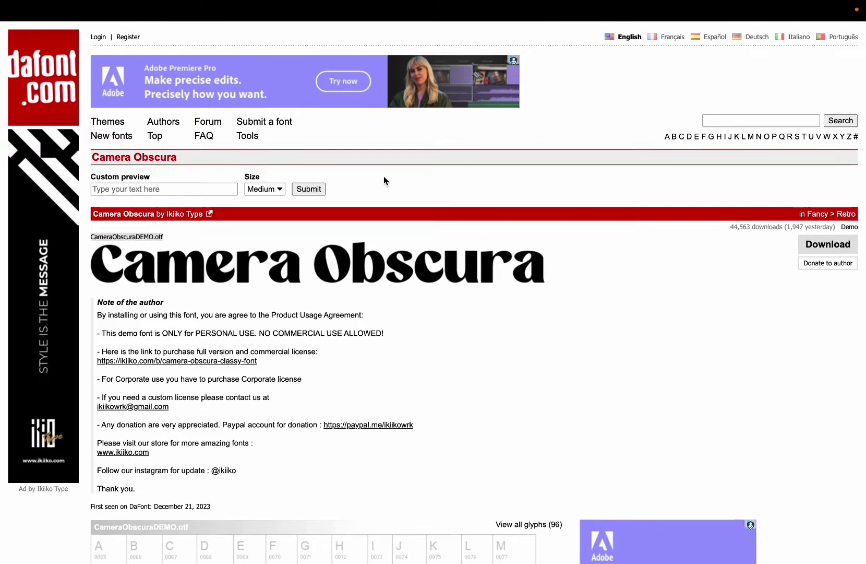
Return to the DaFont homepage and rerun the earlier 'spider man' font search from history
click(64, 58)
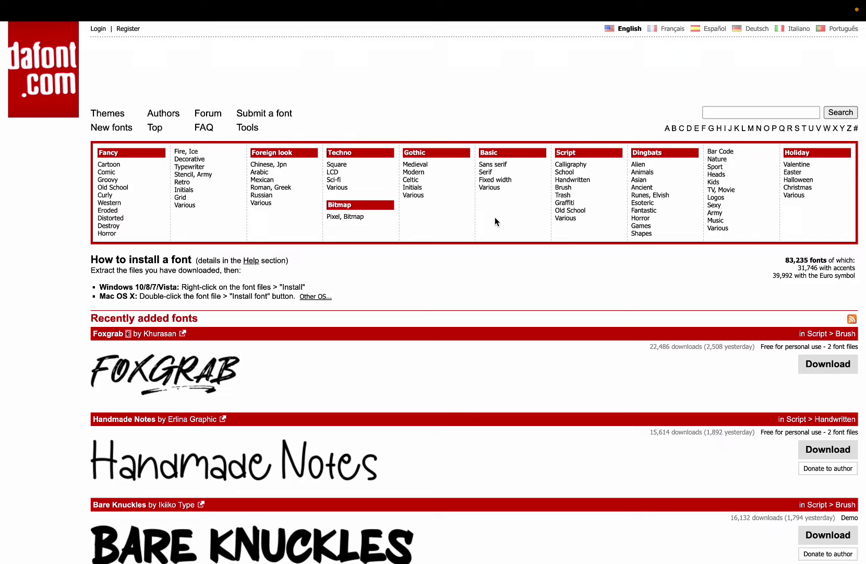
scroll(495, 213, down, 1)
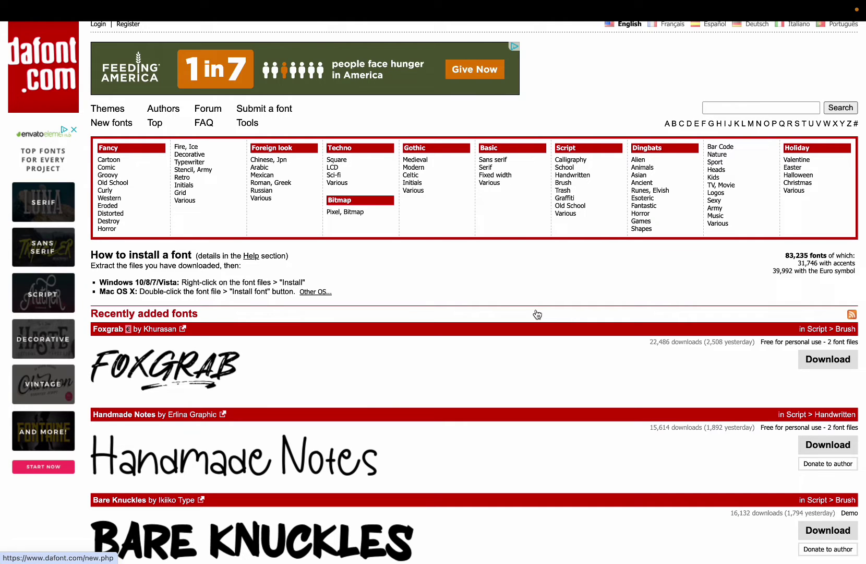
scroll(537, 313, down, 1)
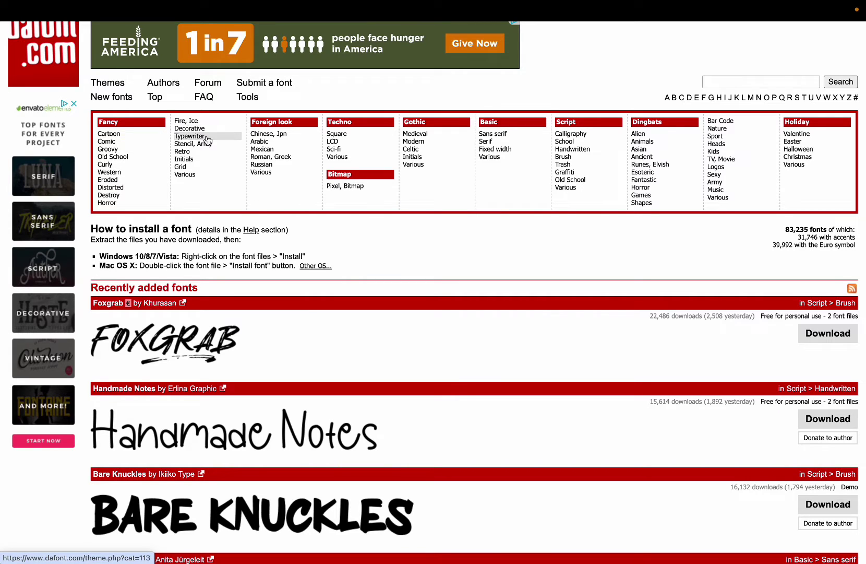
click(770, 82)
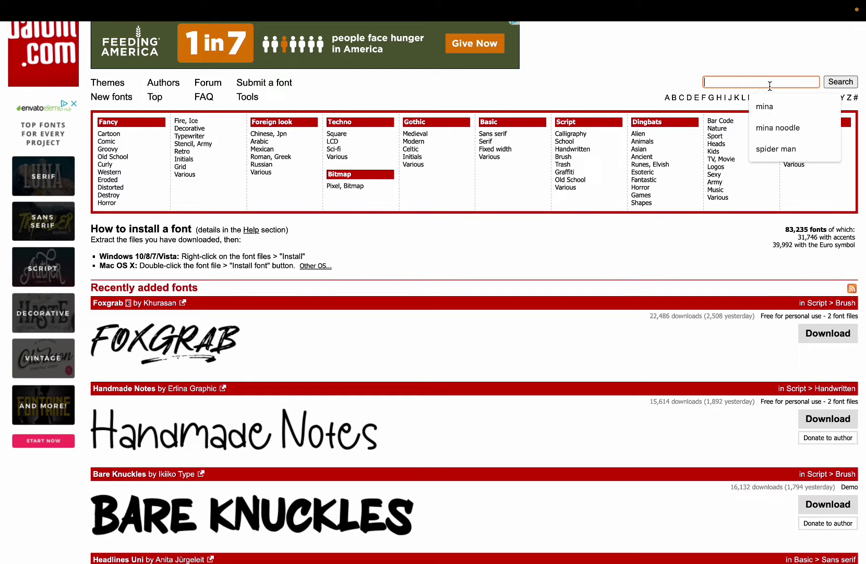
click(775, 151)
click(846, 83)
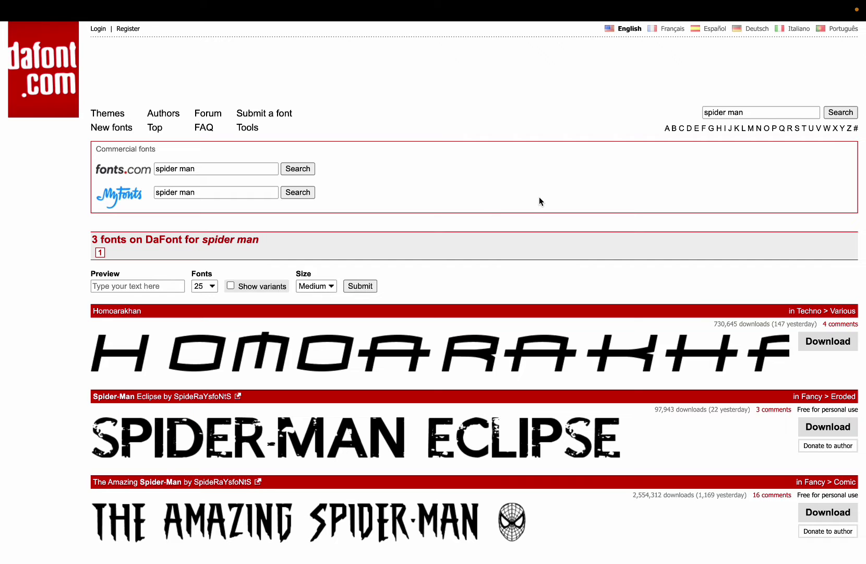
Scroll the spider man results down to The Amazing Spider-Man and back up
scroll(539, 197, down, 2)
scroll(523, 218, down, 2)
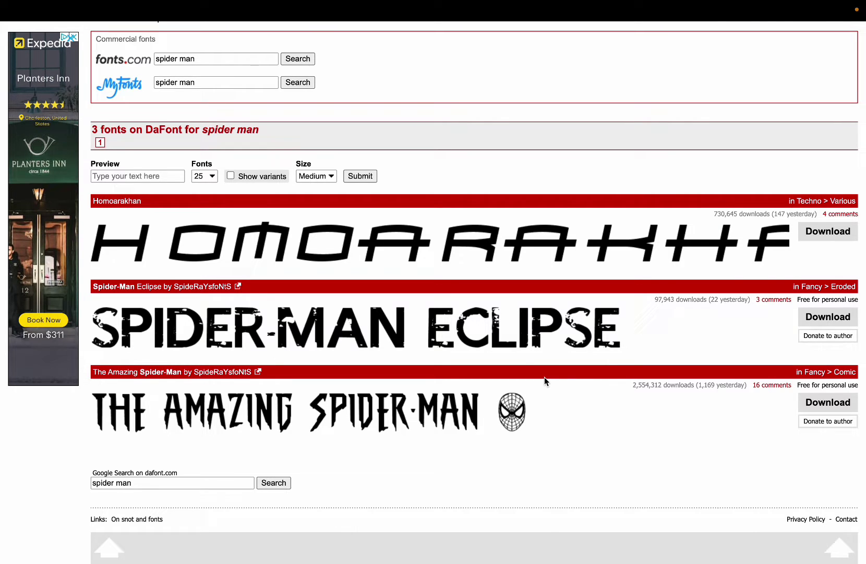
scroll(545, 377, up, 3)
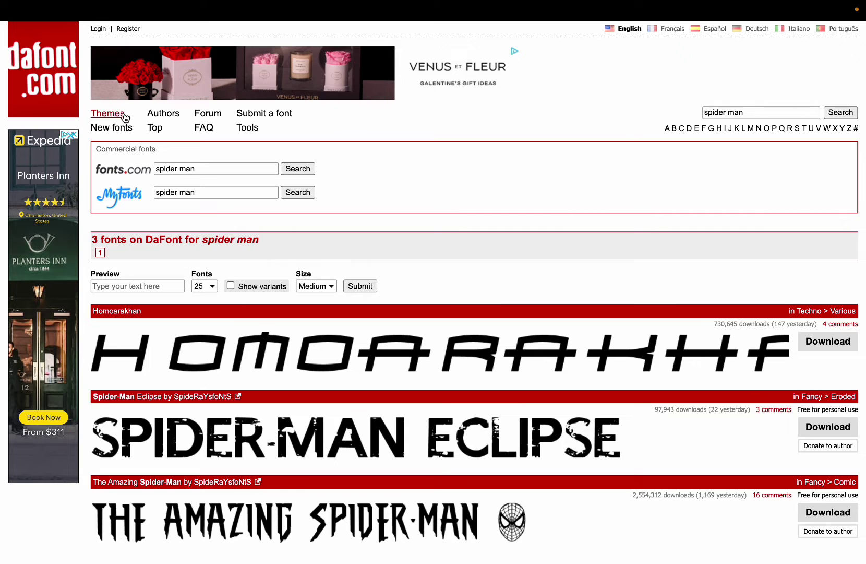
click(112, 127)
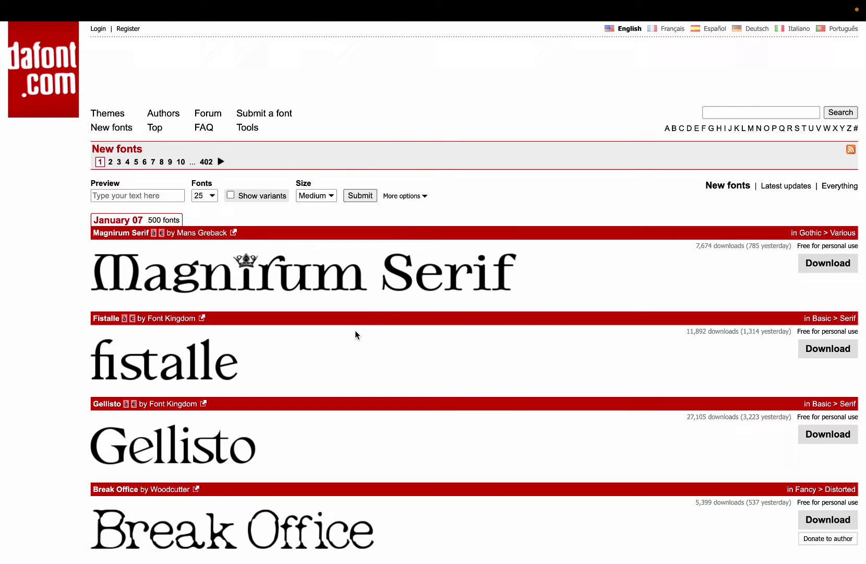
scroll(355, 331, down, 3)
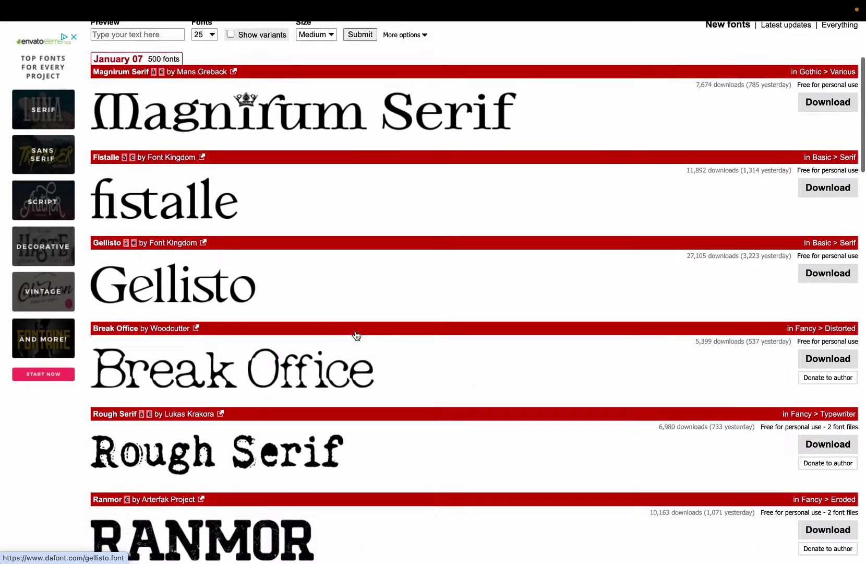
scroll(357, 335, down, 10)
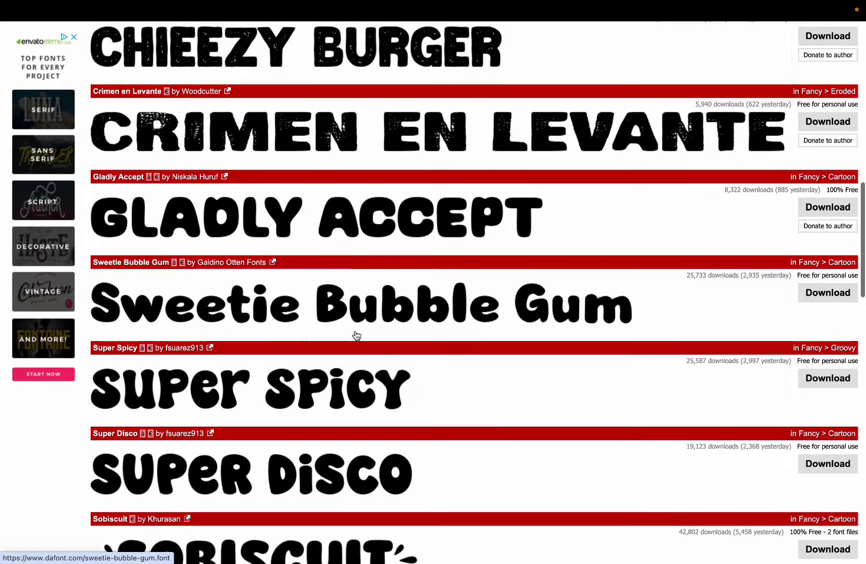
scroll(356, 335, up, 2)
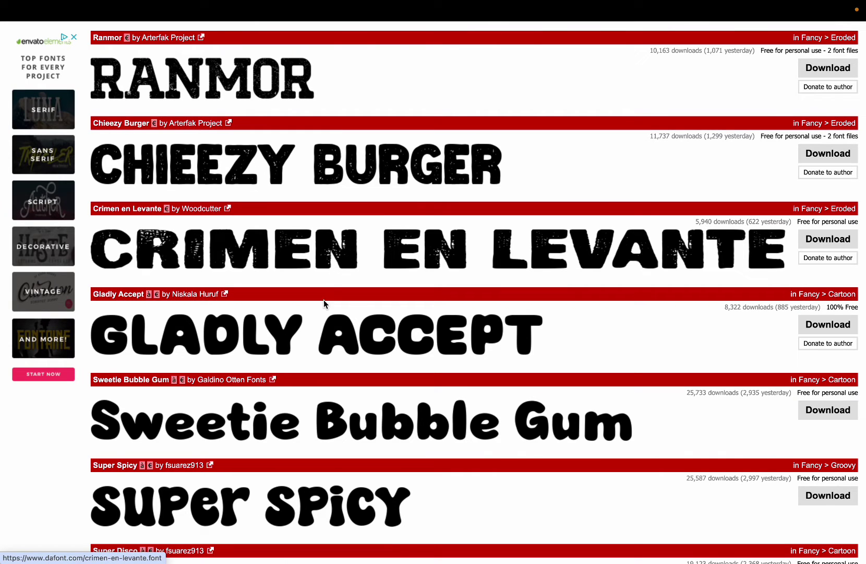
scroll(323, 302, down, 7)
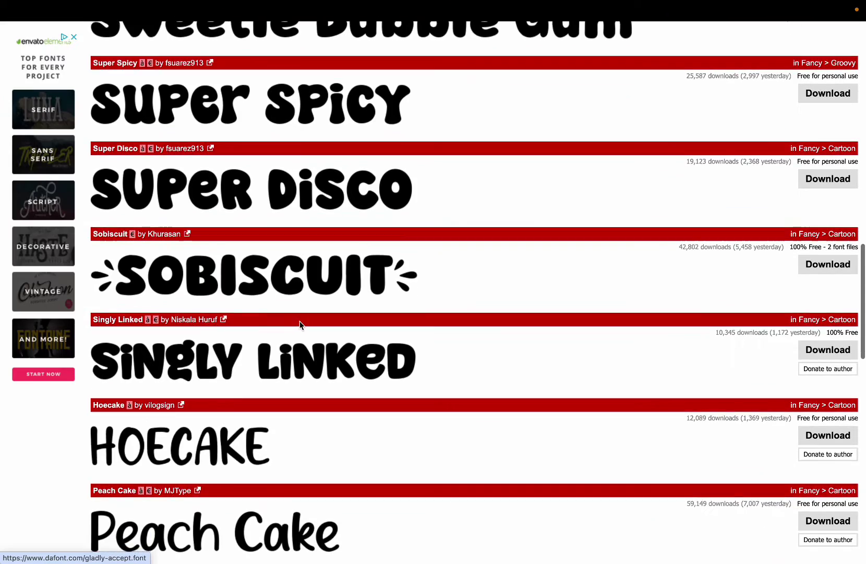
scroll(300, 325, down, 7)
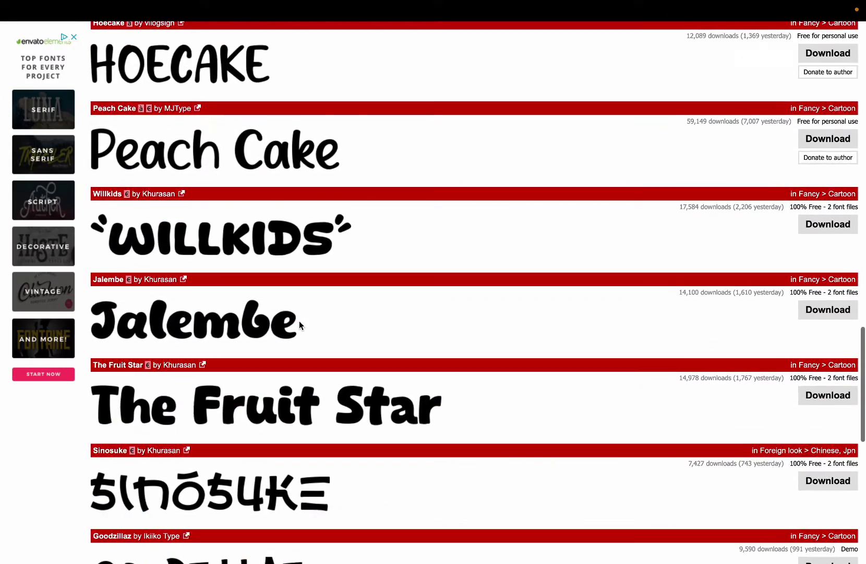
scroll(300, 325, down, 10)
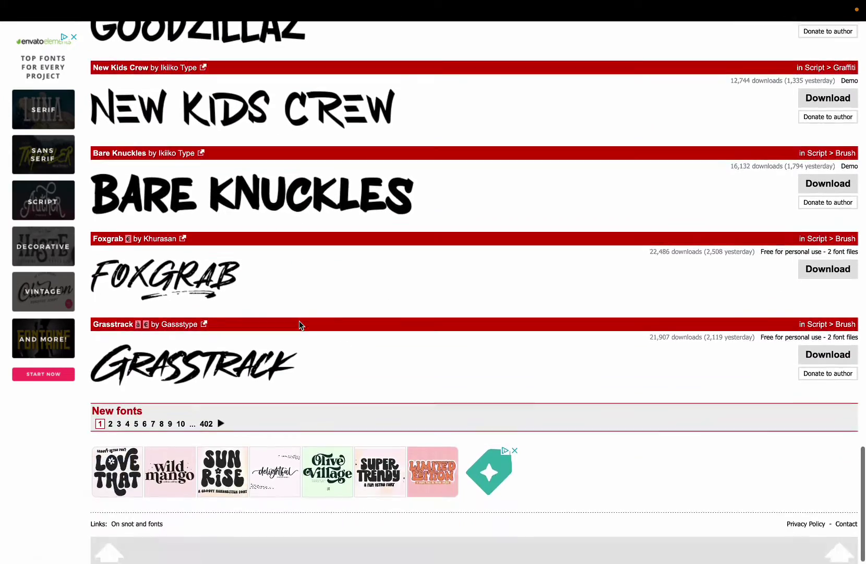
scroll(299, 320, up, 20)
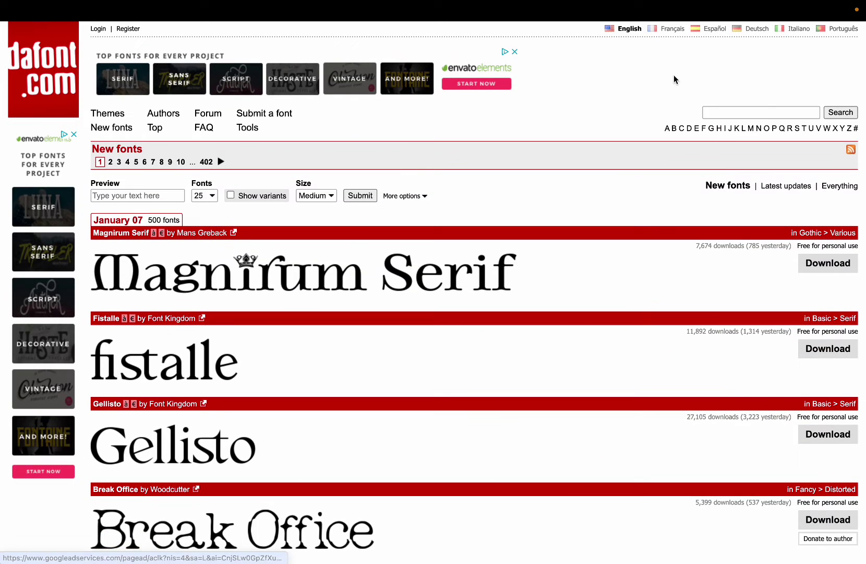
Search DaFont for 'retro' and scroll through the 144 matching fonts
click(760, 112)
text(ret)
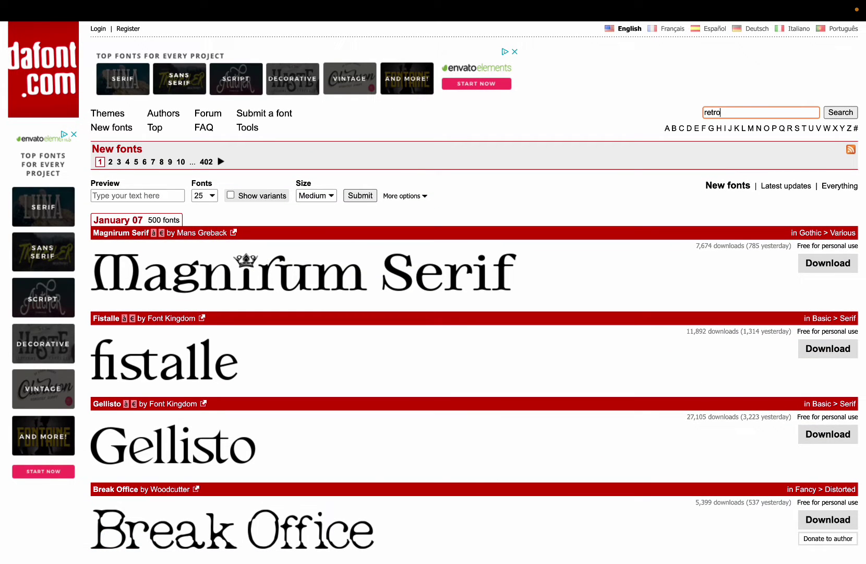
text(ro)
key(Return)
scroll(382, 378, down, 15)
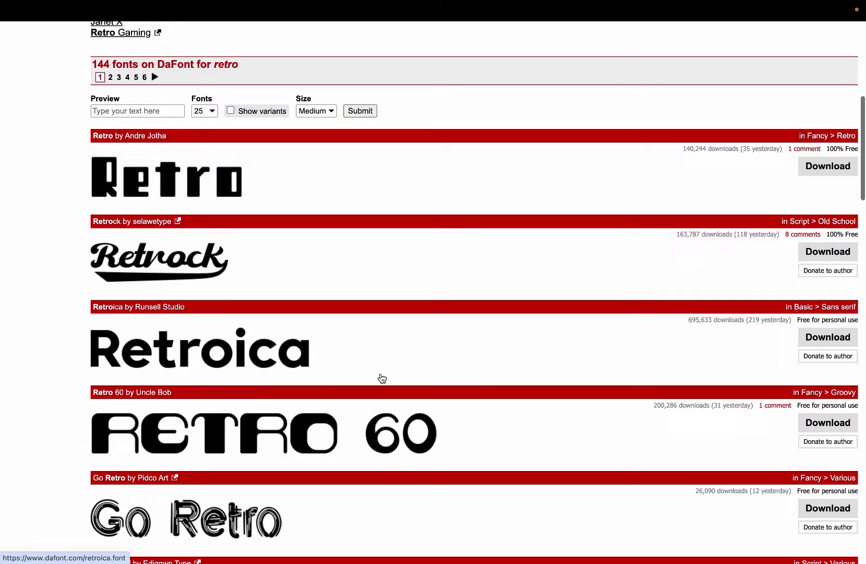
scroll(382, 378, down, 10)
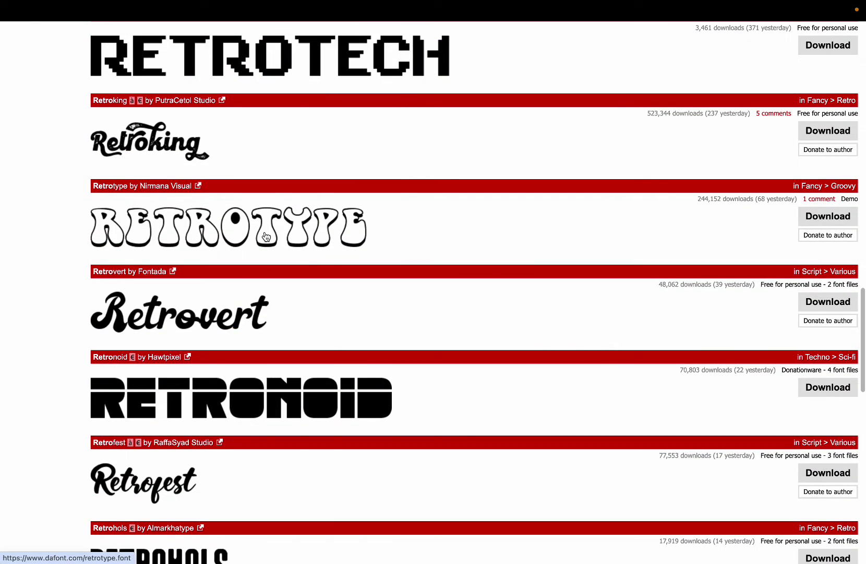
scroll(268, 236, down, 10)
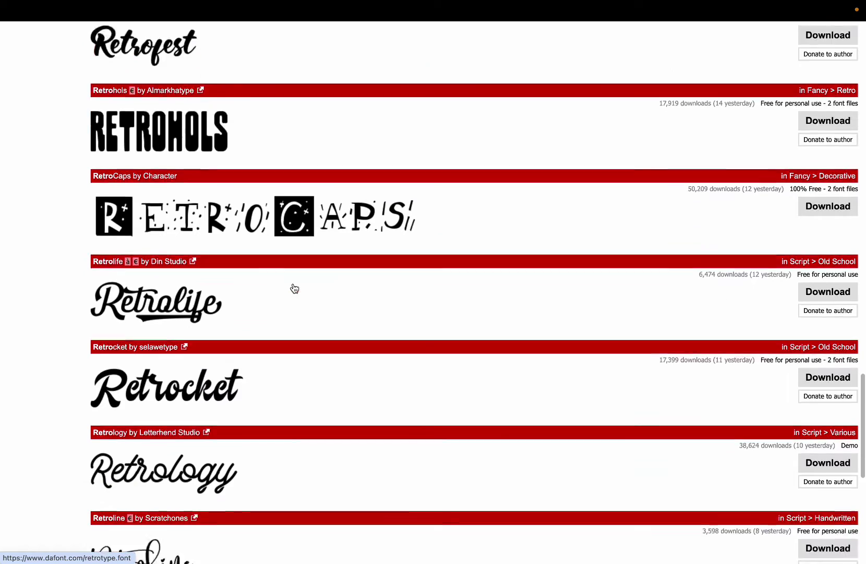
scroll(294, 288, down, 5)
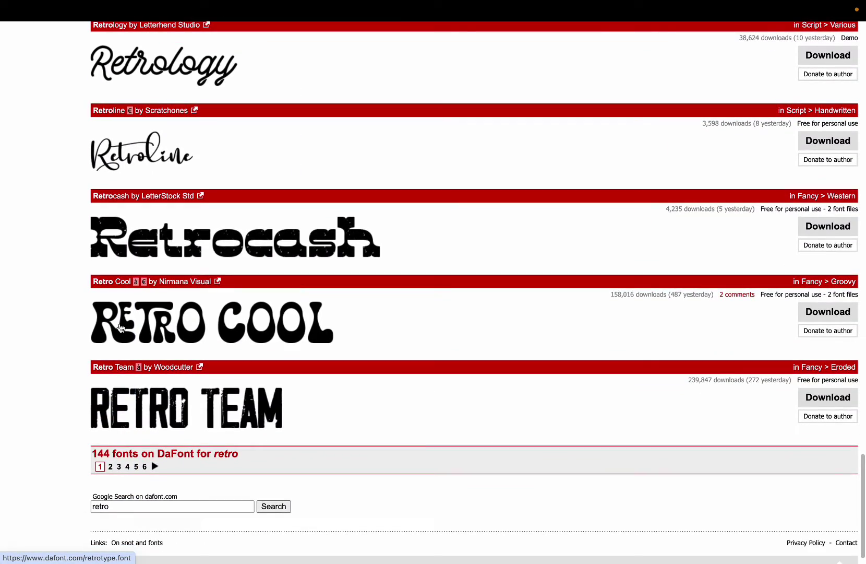
scroll(350, 317, up, 20)
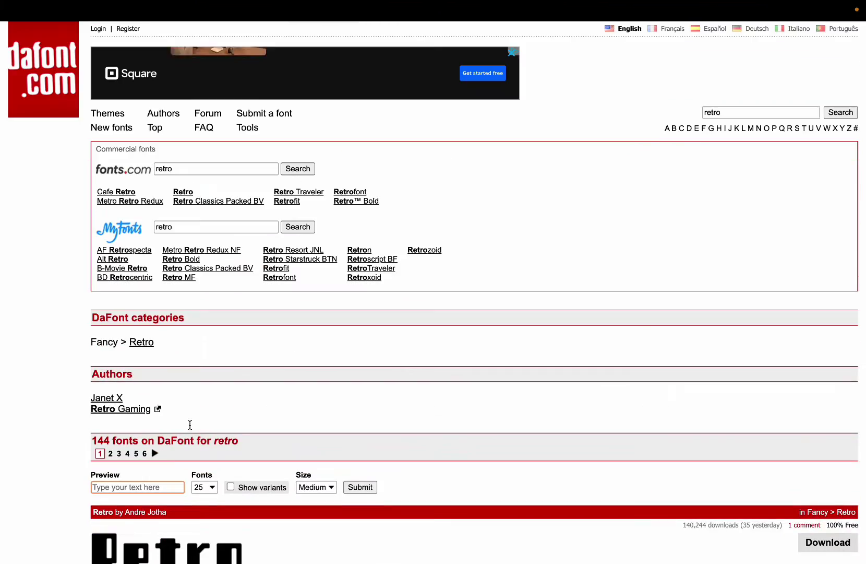
scroll(193, 395, down, 4)
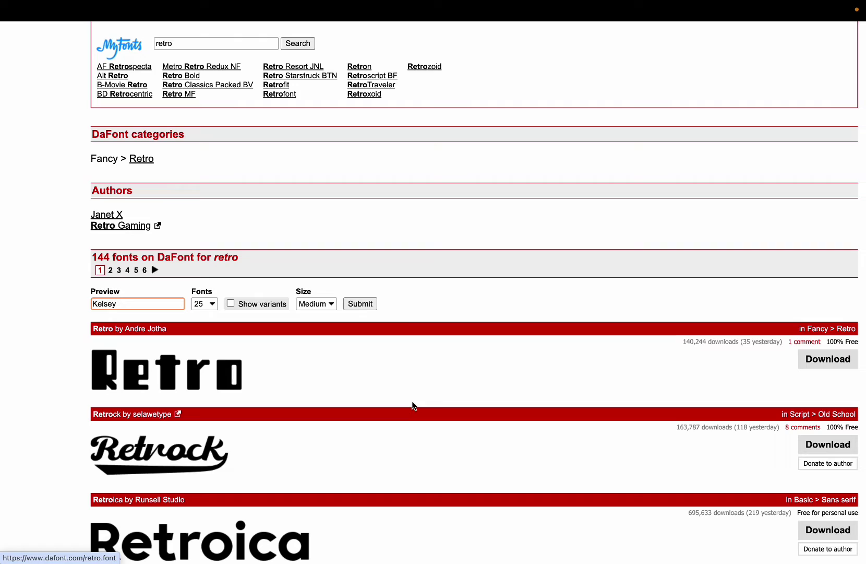
Preview all retro results as 'Kelsey', scroll through them, then exit the unresponsive page
click(362, 303)
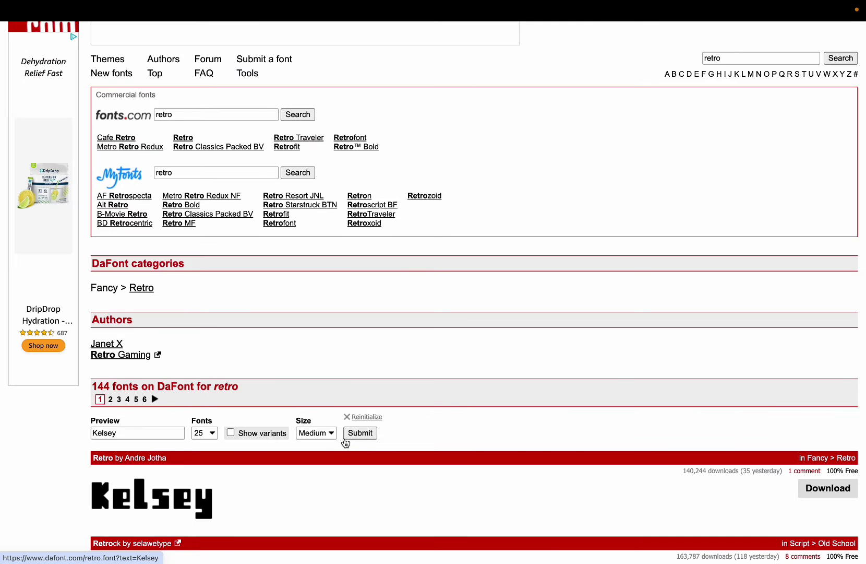
scroll(358, 444, down, 20)
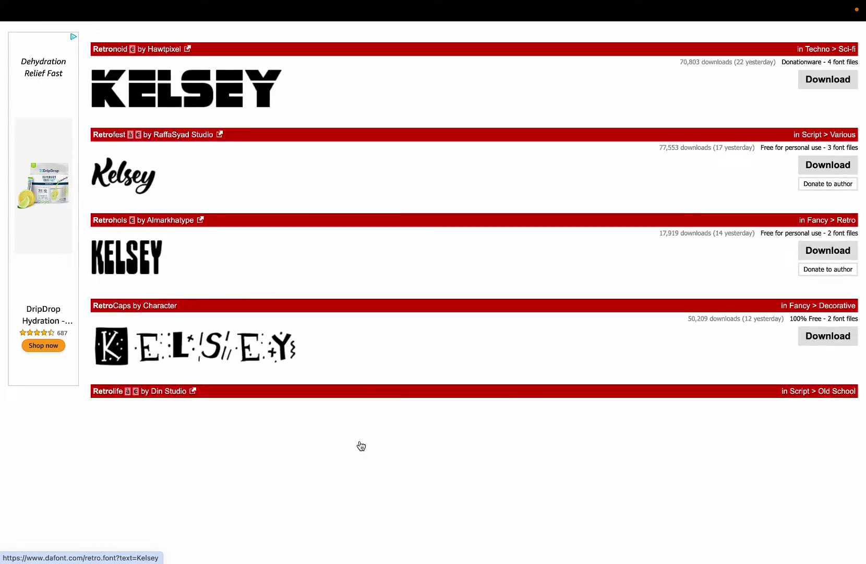
scroll(361, 445, up, 4)
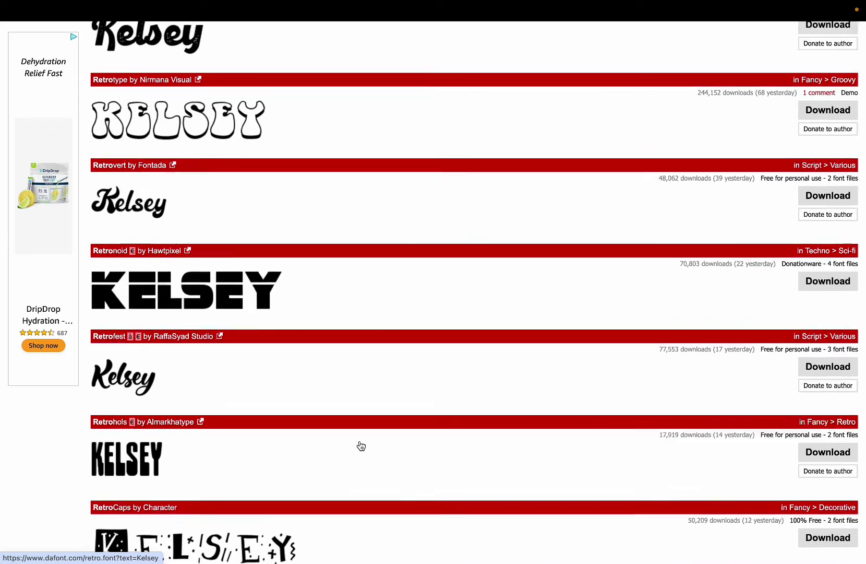
scroll(361, 445, up, 2)
scroll(303, 379, up, 7)
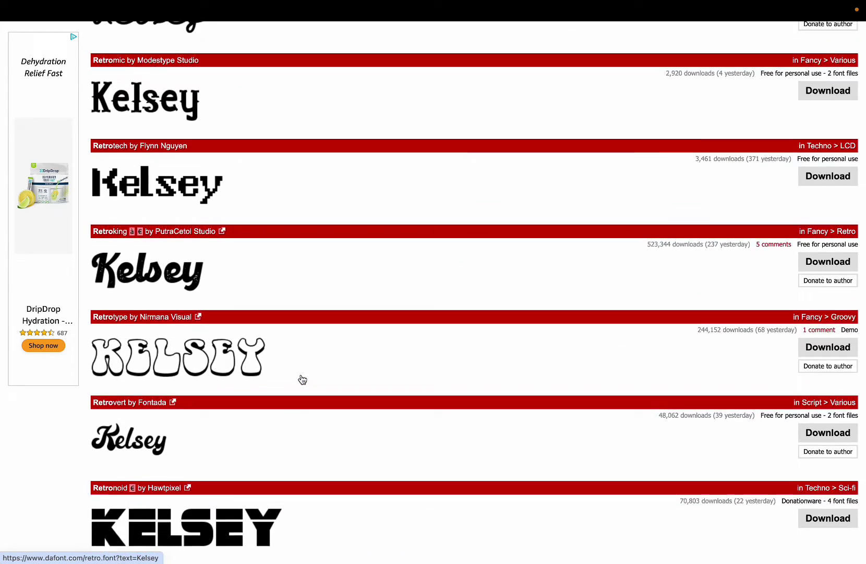
scroll(303, 380, up, 6)
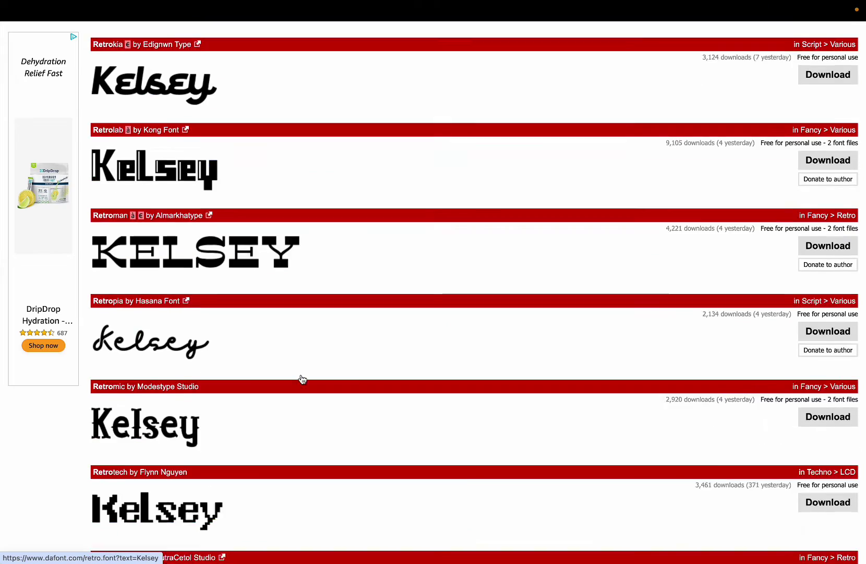
scroll(303, 380, up, 5)
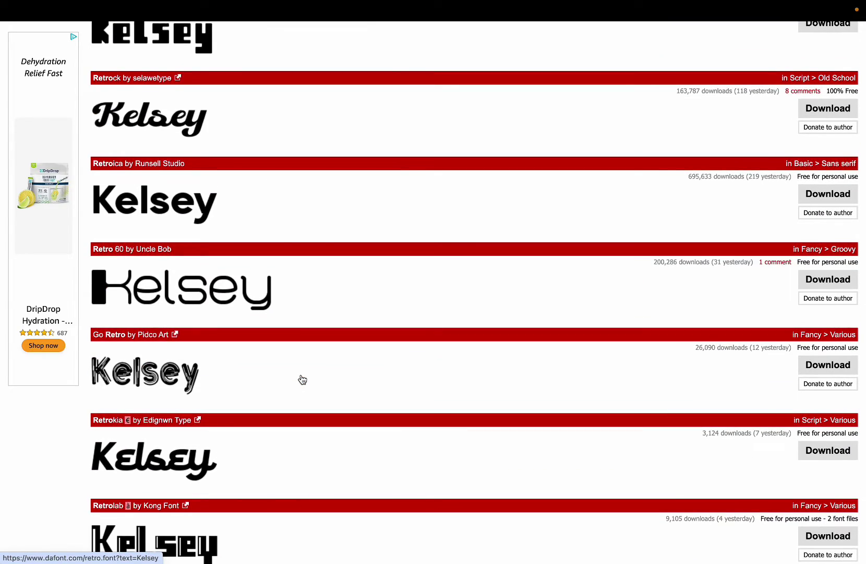
scroll(303, 380, up, 4)
scroll(303, 379, down, 16)
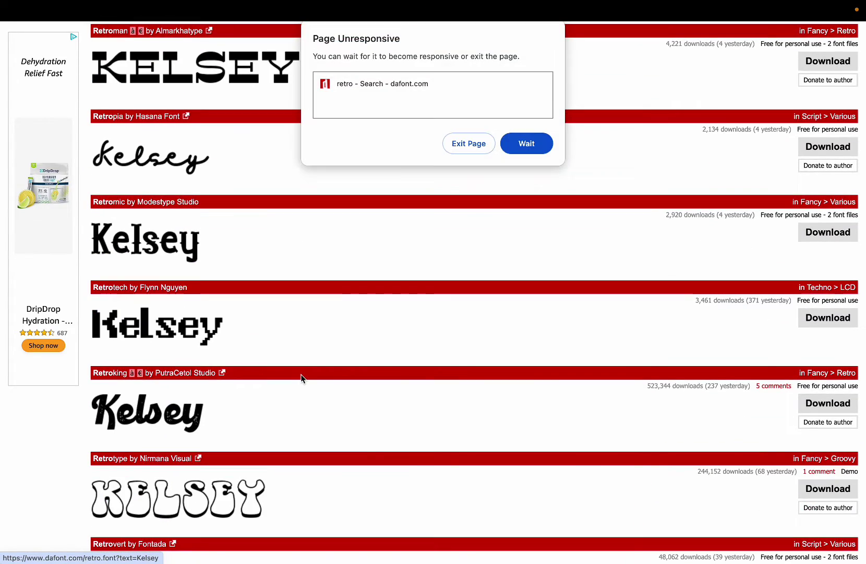
click(469, 143)
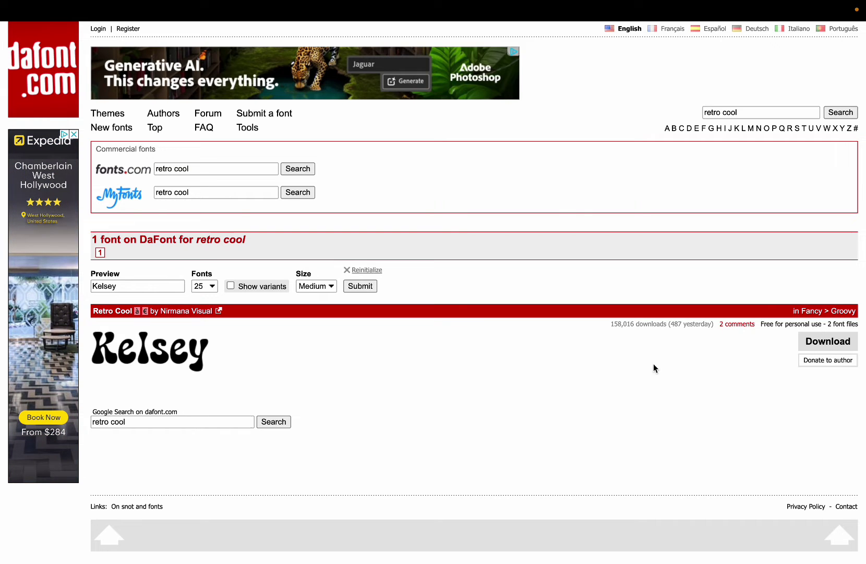
Download the Retro Cool font as retro_cool.zip
click(822, 346)
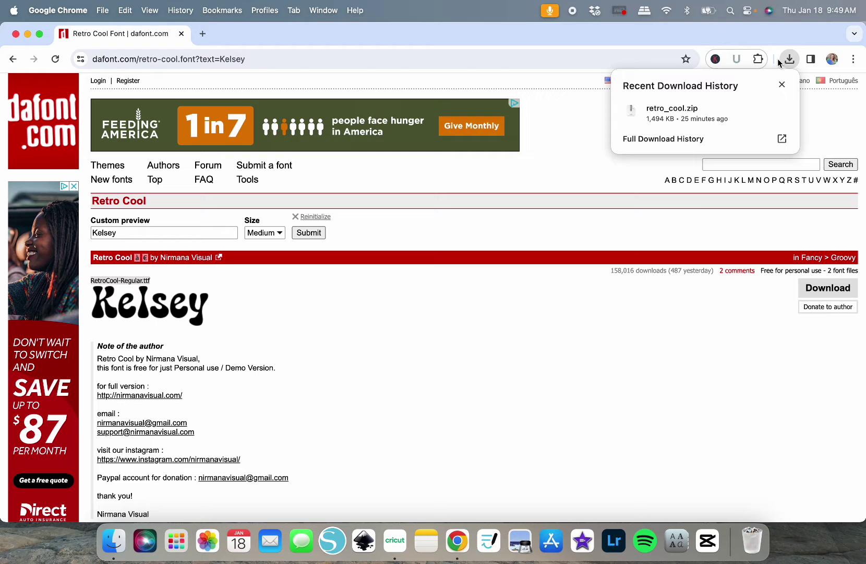
Unzip retro_cool.zip from Chrome's downloads and select the Read Me PDF in Finder
mouse_move(749, 109)
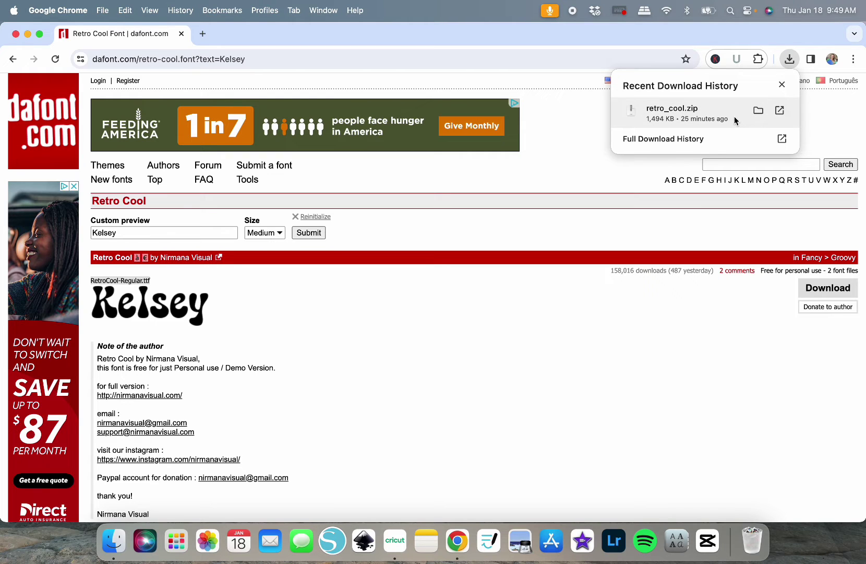
click(673, 110)
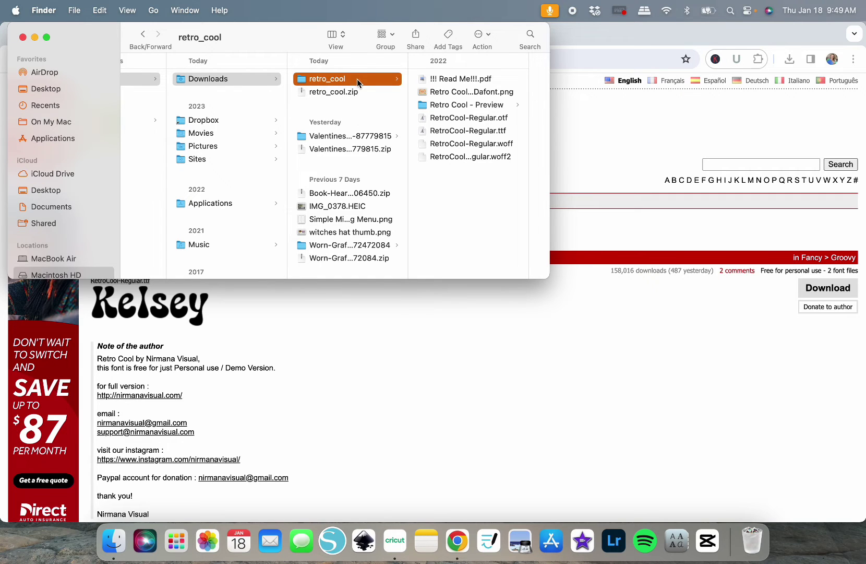
click(464, 81)
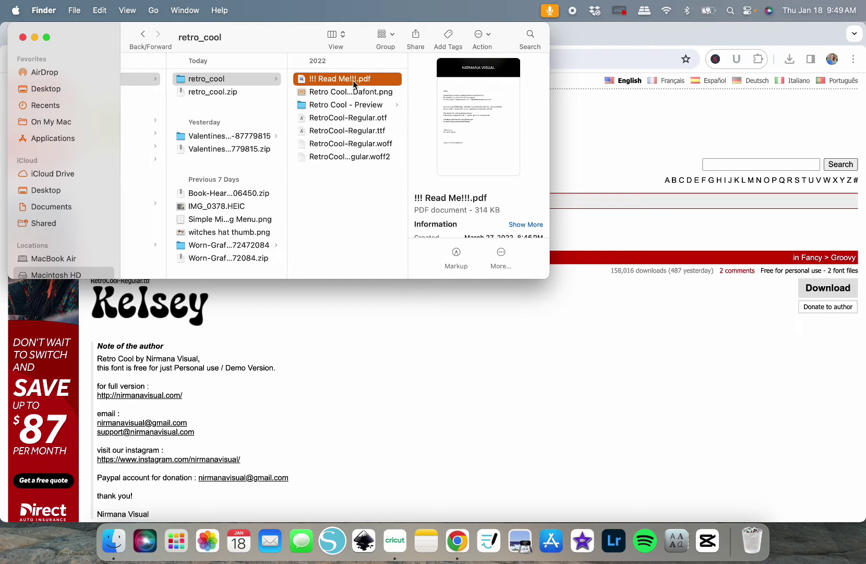
Open the Read Me PDF, scroll its personal-use notes, close it and return to Finder
double_click(353, 80)
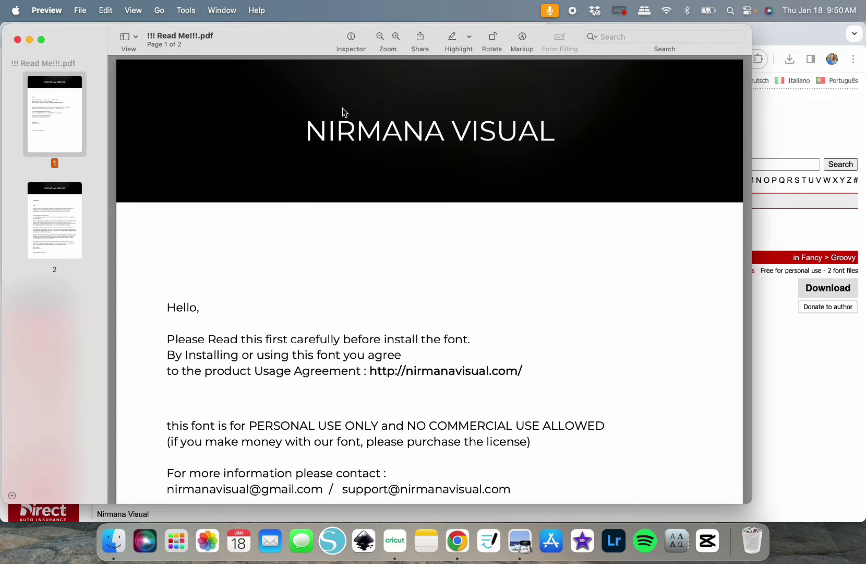
scroll(278, 268, down, 2)
scroll(278, 268, down, 5)
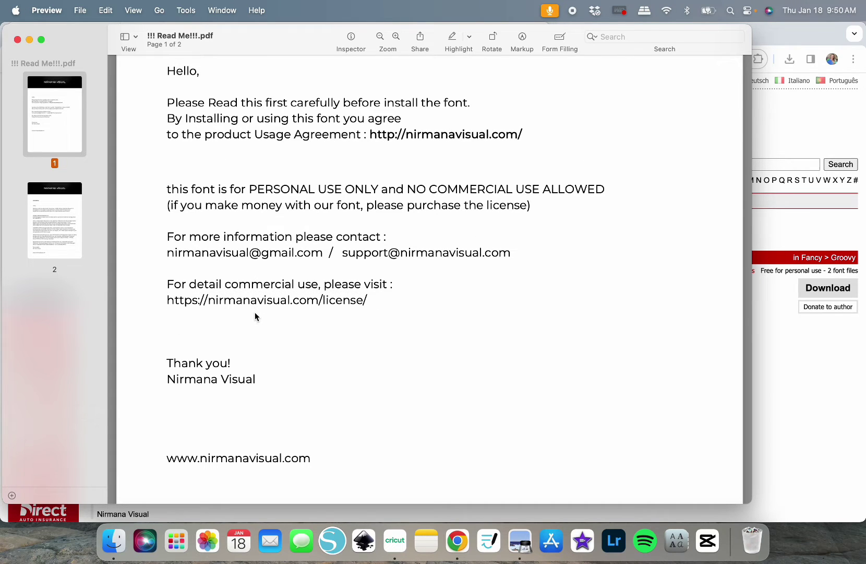
click(17, 40)
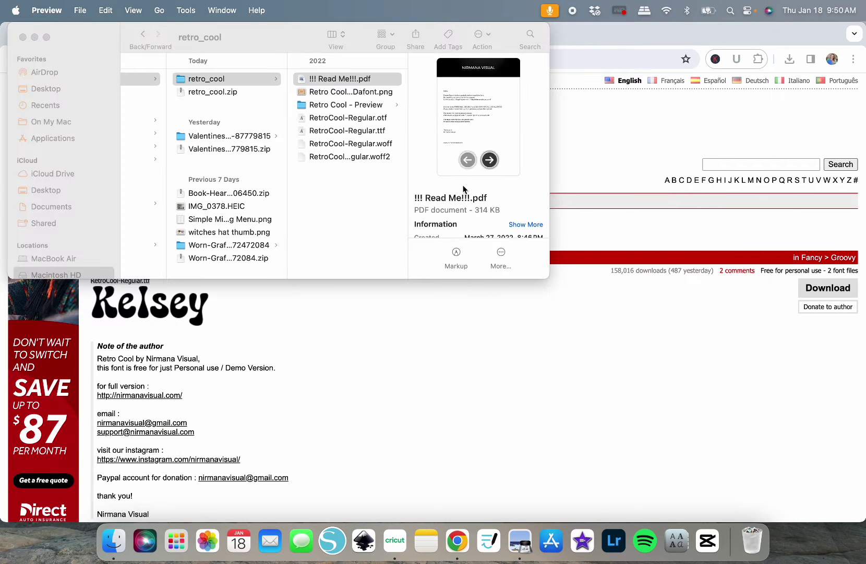
click(338, 107)
Preview the Retro Cool Dafont image and the 6.jpg, 4.jpg and 8.jpg sample images
click(348, 96)
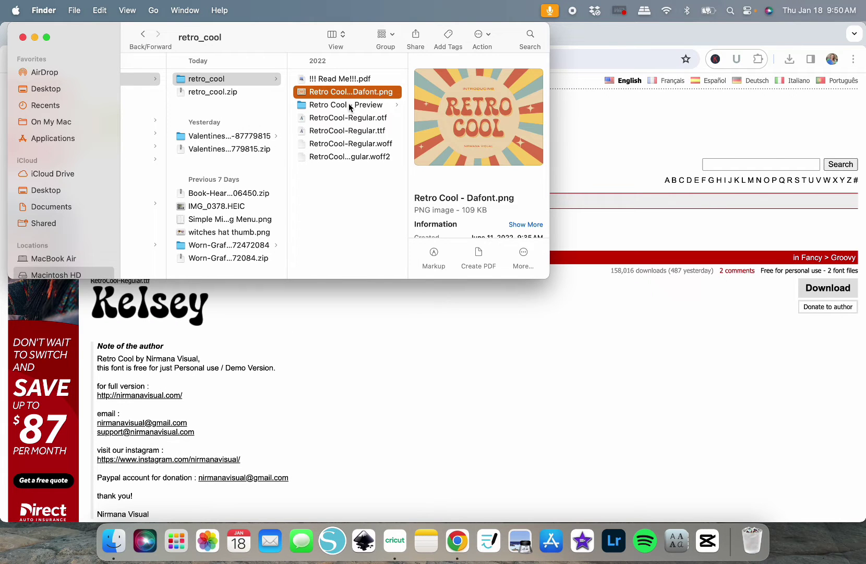
click(346, 104)
click(336, 146)
click(326, 120)
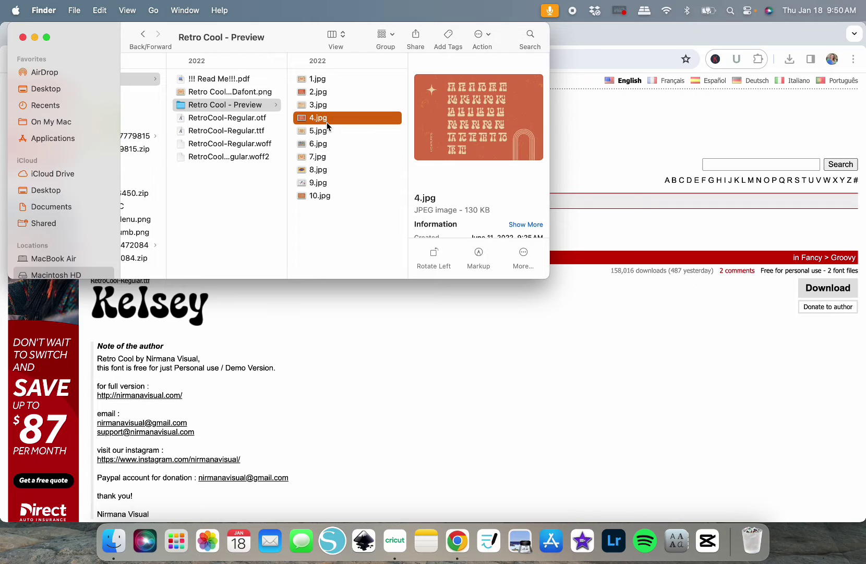
click(325, 167)
Compare the .otf, .woff, .woff2 and .ttf files, then open RetroCool-Regular.ttf in Font Book
click(247, 118)
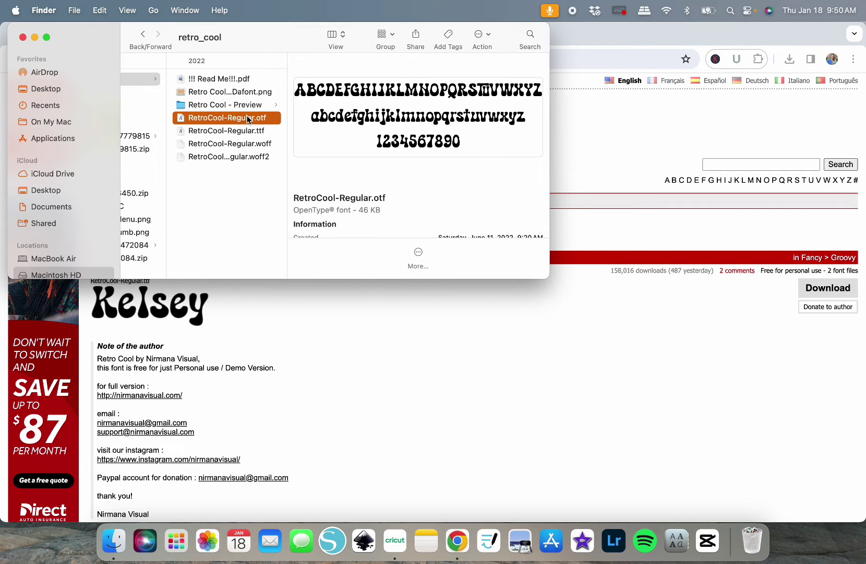
click(252, 145)
click(253, 157)
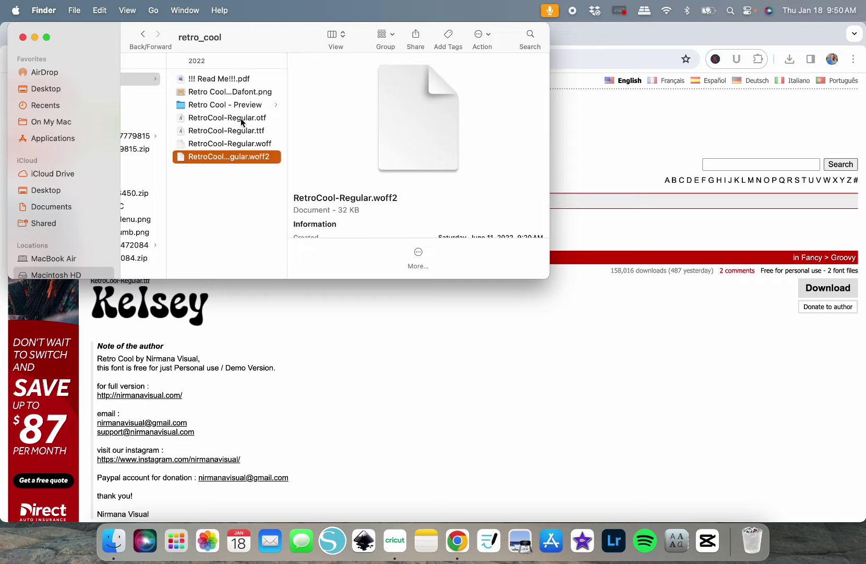
click(244, 120)
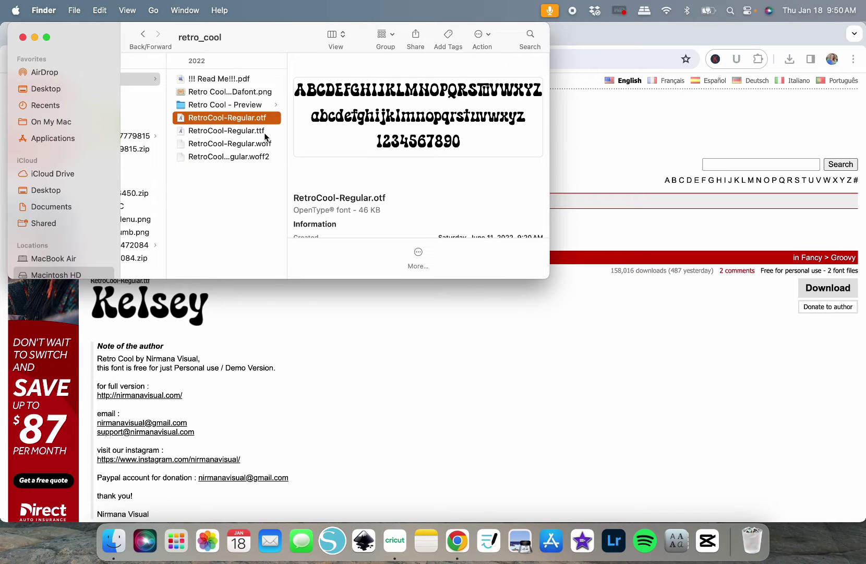
click(264, 133)
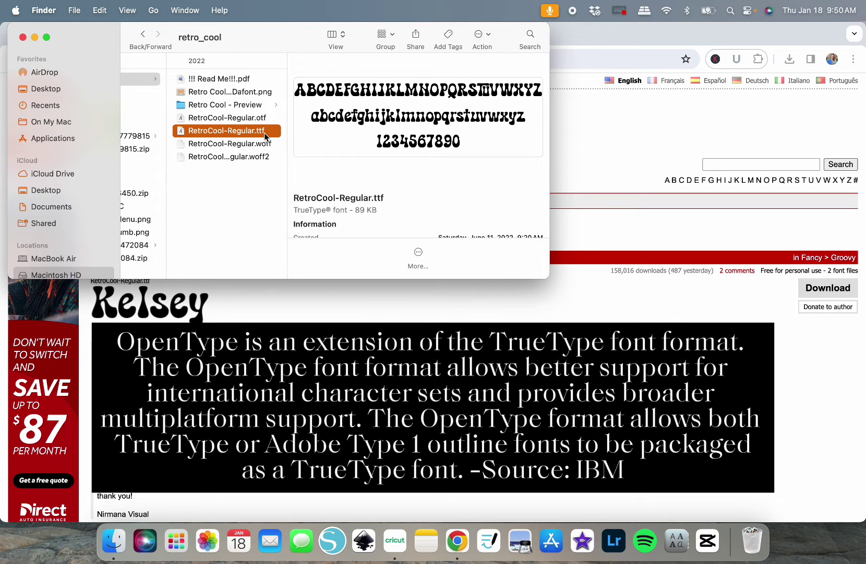
click(262, 119)
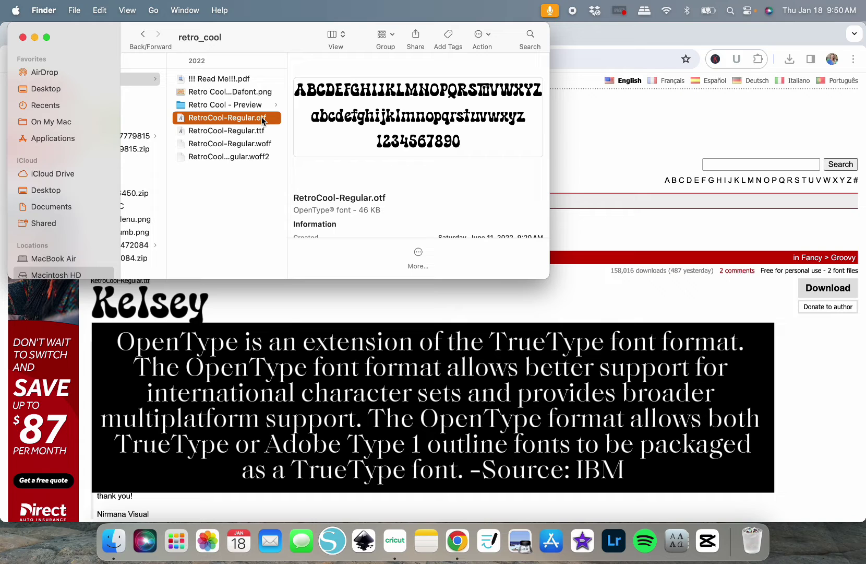
double_click(256, 133)
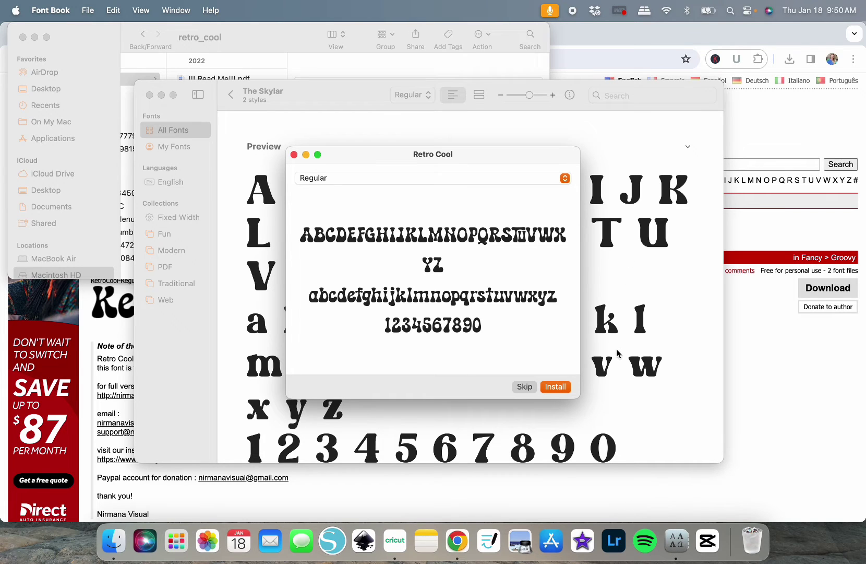
Install Retro Cool and search the All Fonts library for 'retro cool'
click(557, 387)
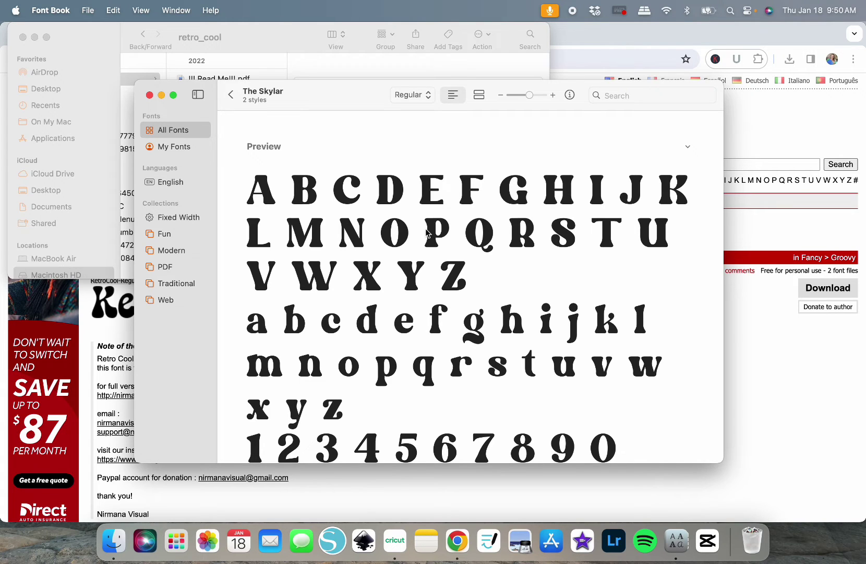
click(606, 94)
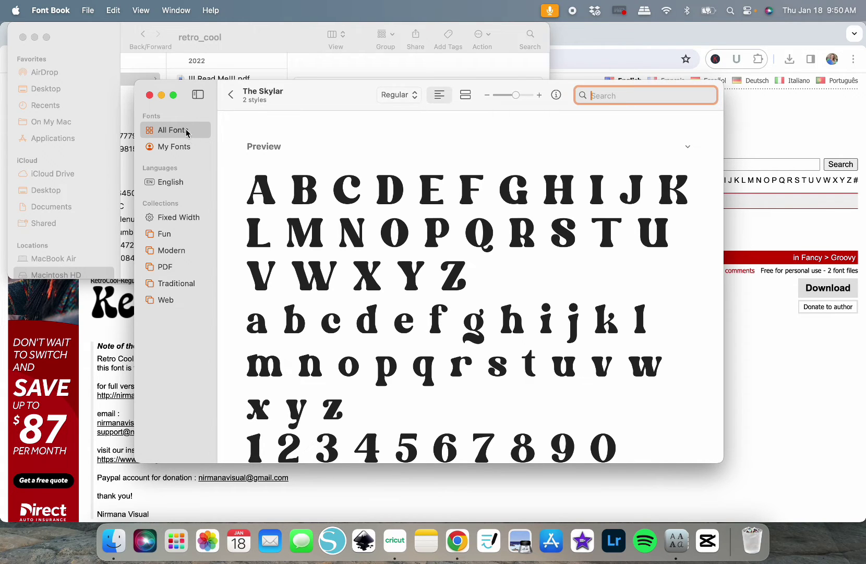
click(230, 95)
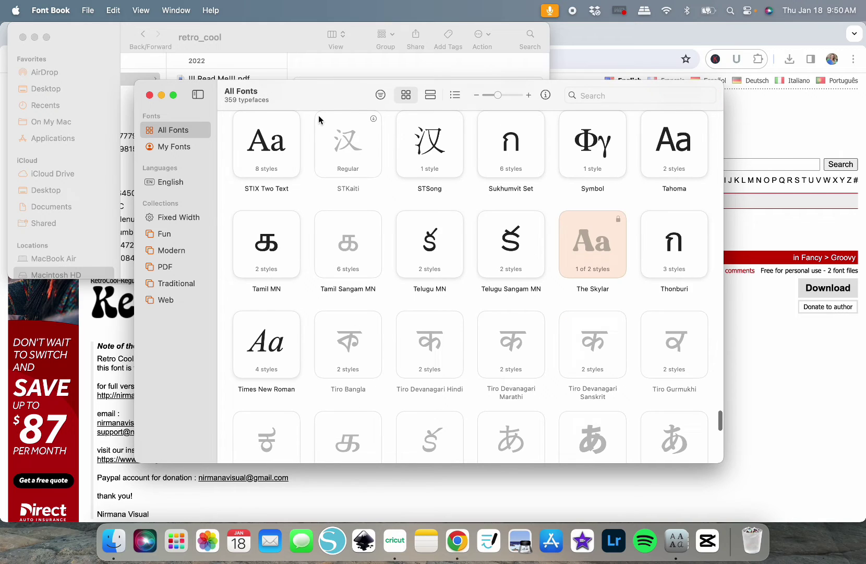
click(639, 95)
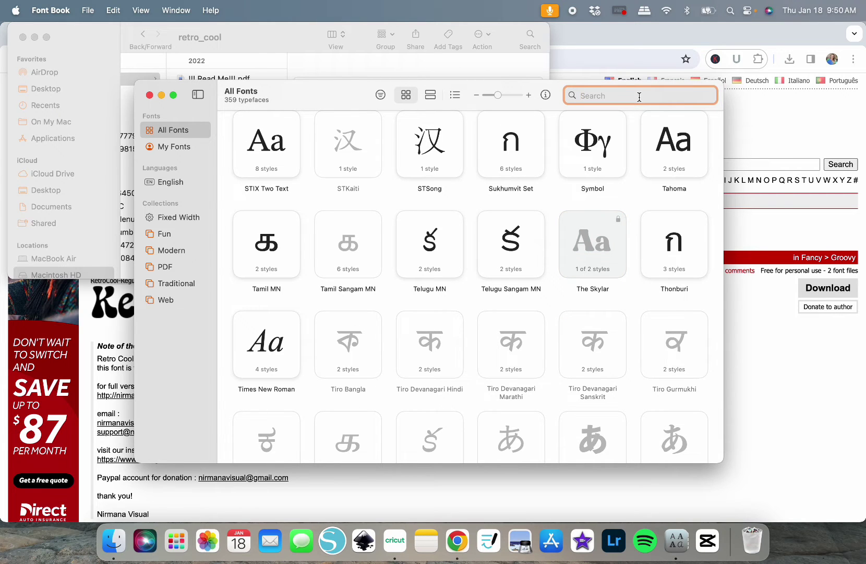
text(r)
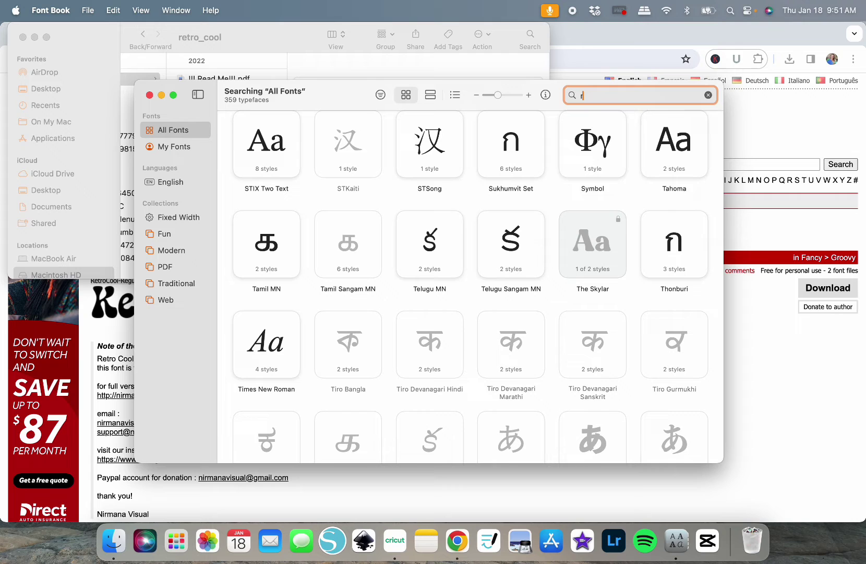
text(etro cool)
key(Return)
Open the Retro Cool preview and browse its glyph grid at a smaller preview size
double_click(272, 180)
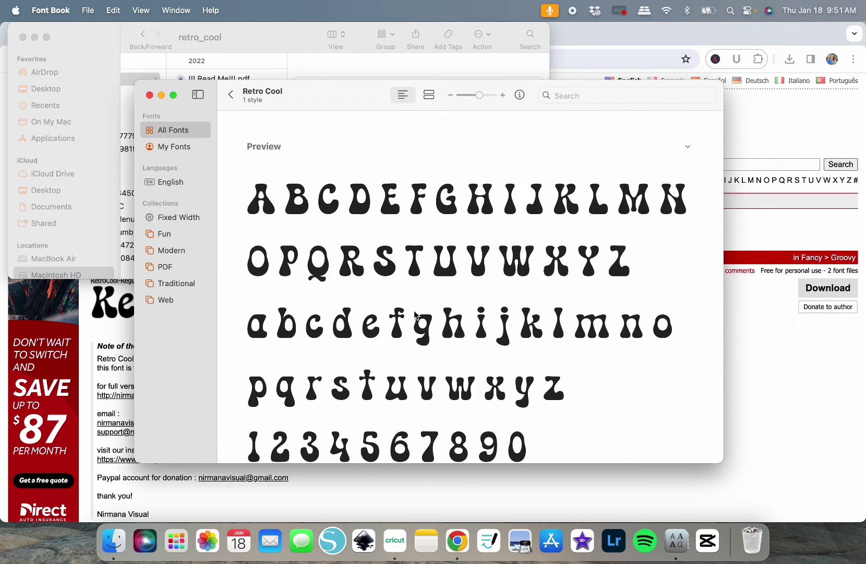
scroll(416, 313, down, 10)
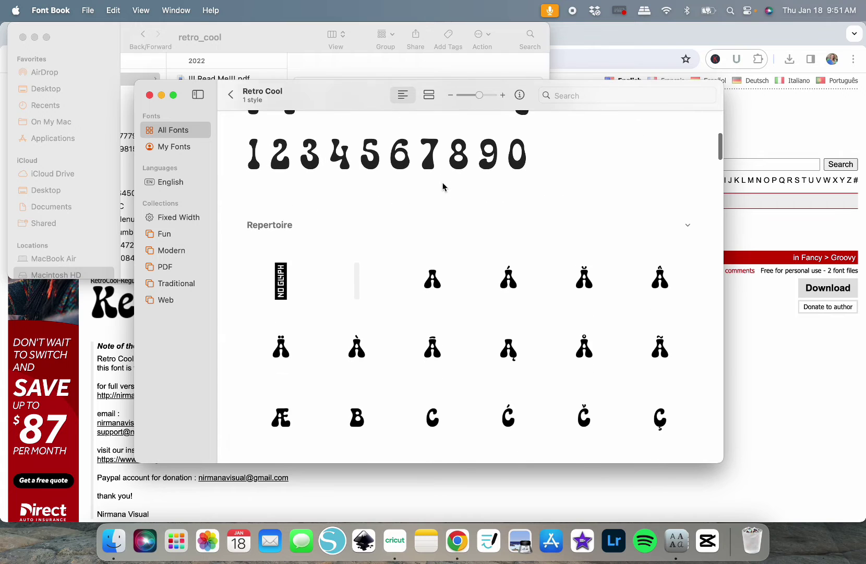
scroll(443, 186, down, 15)
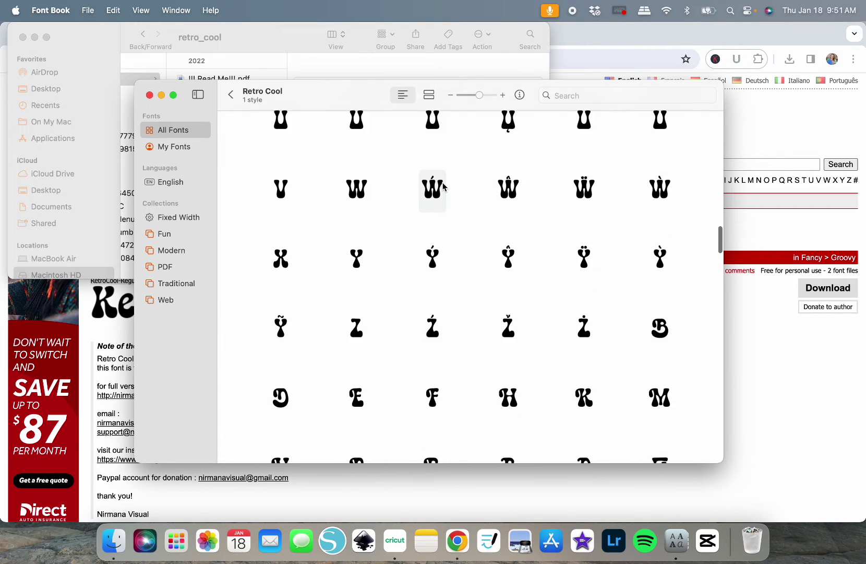
scroll(443, 186, down, 15)
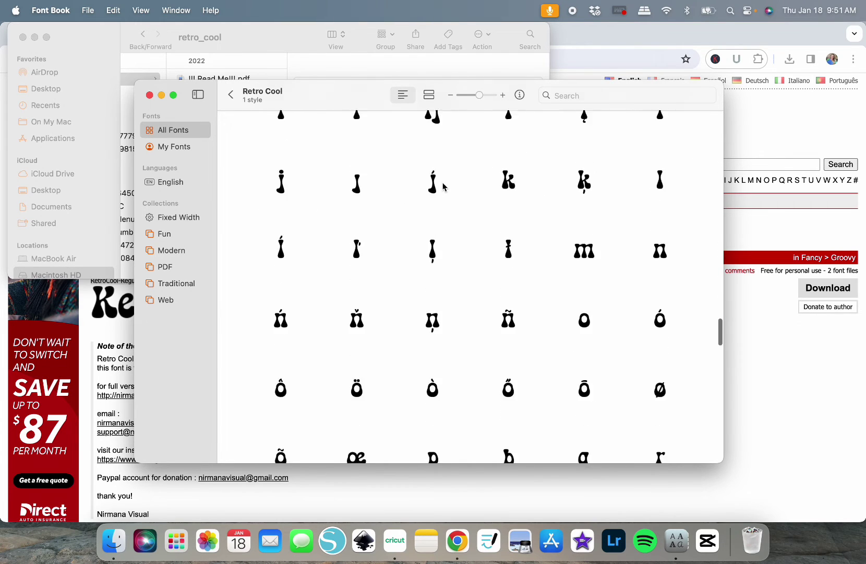
scroll(443, 186, down, 15)
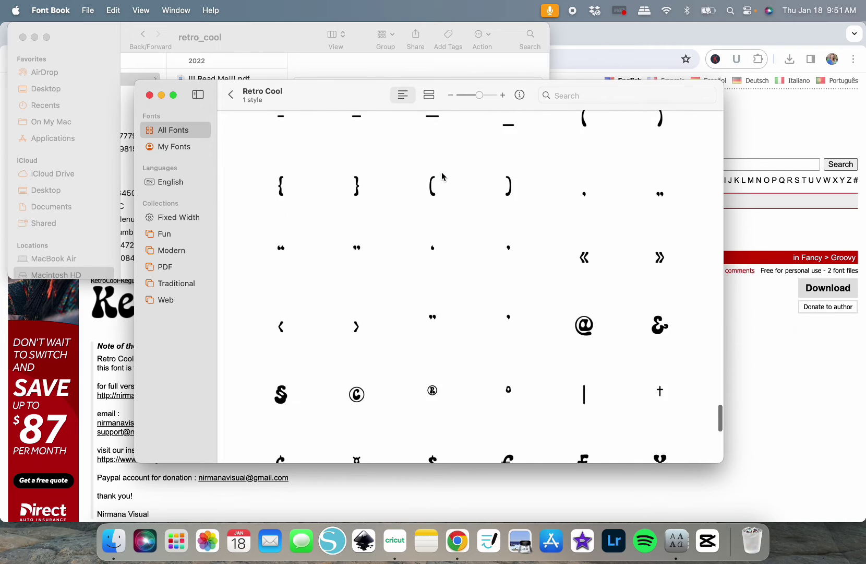
scroll(442, 176, down, 15)
scroll(442, 175, up, 8)
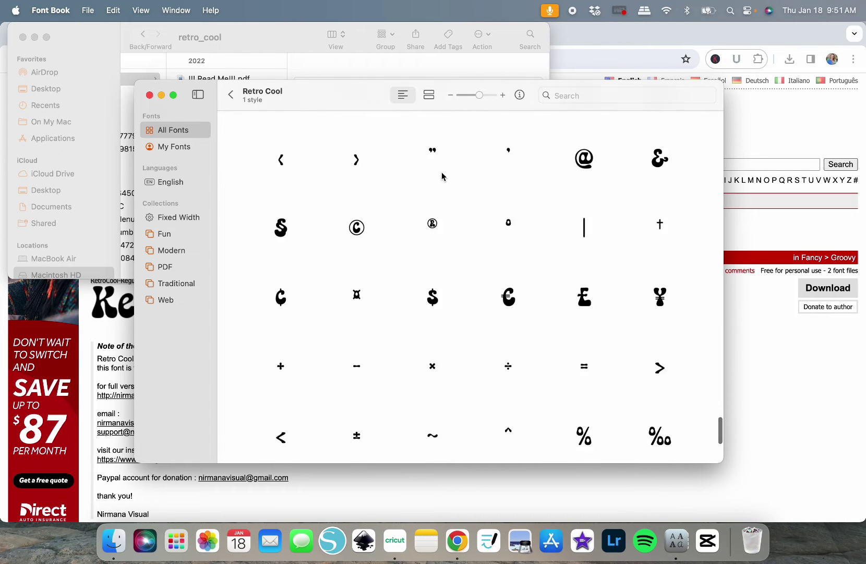
scroll(442, 176, up, 10)
key(super+minus)
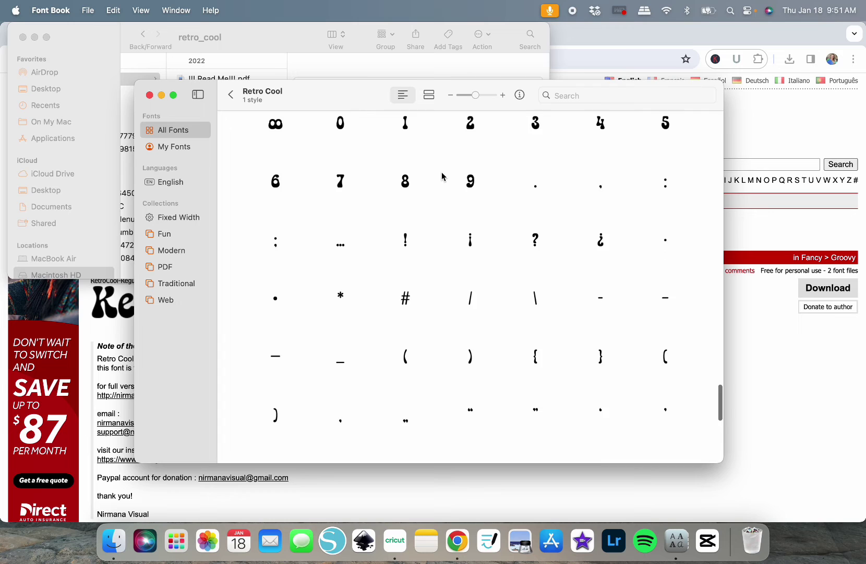
scroll(442, 176, up, 10)
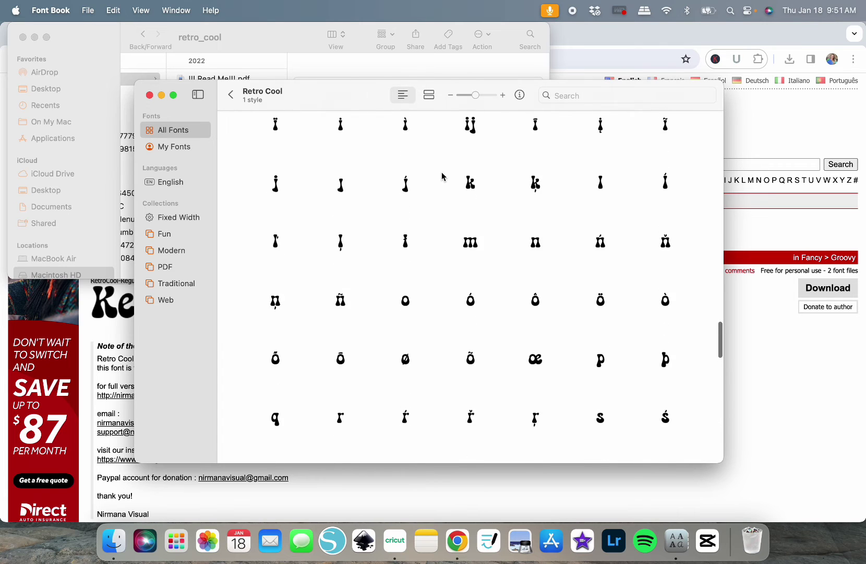
scroll(442, 176, up, 5)
scroll(442, 176, up, 10)
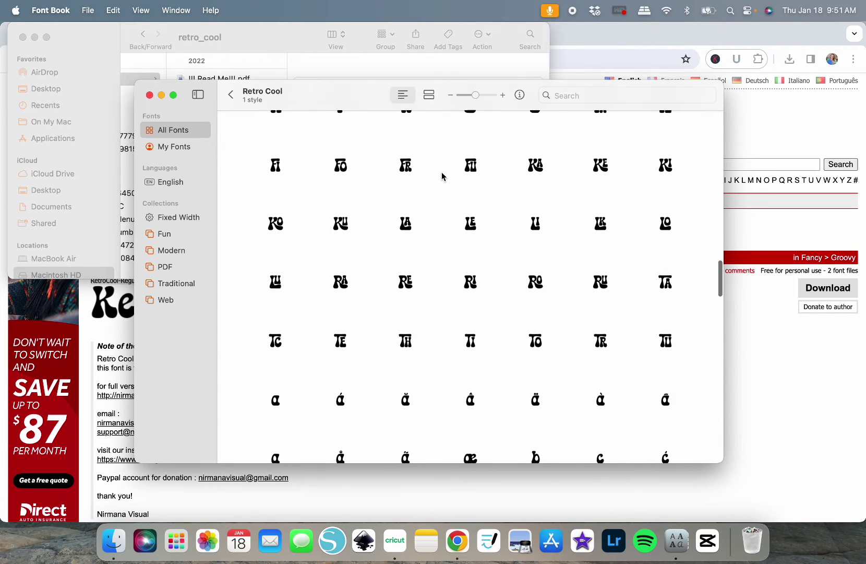
Inspect the KO, FU, KA and KE ligature glyphs, then dismiss the info popup
click(273, 236)
click(483, 172)
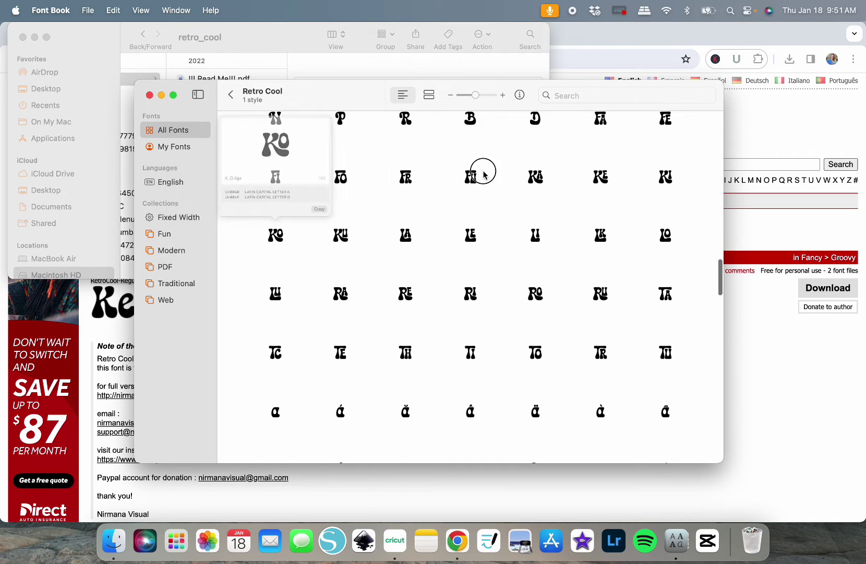
click(473, 179)
click(548, 171)
click(536, 176)
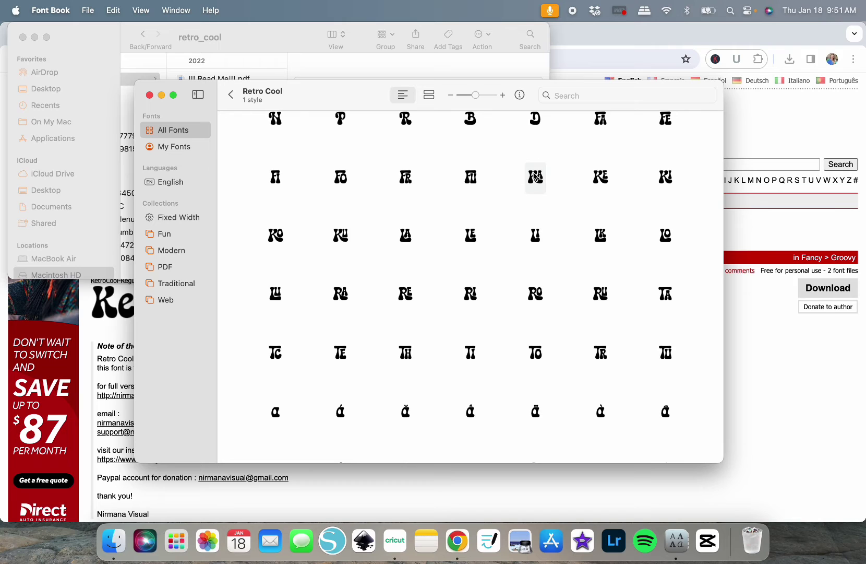
click(600, 178)
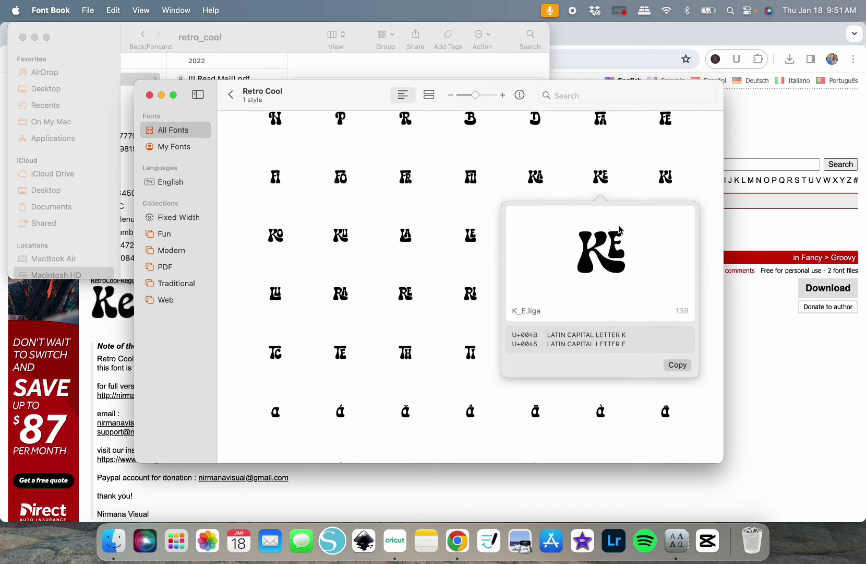
click(587, 158)
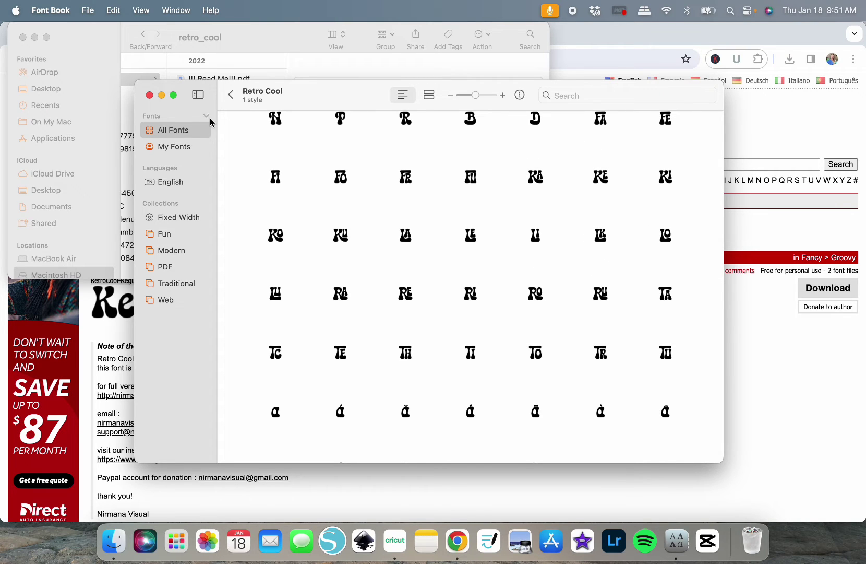
Close the font preview and start a new full-screen Cricut project with a Text object
click(150, 95)
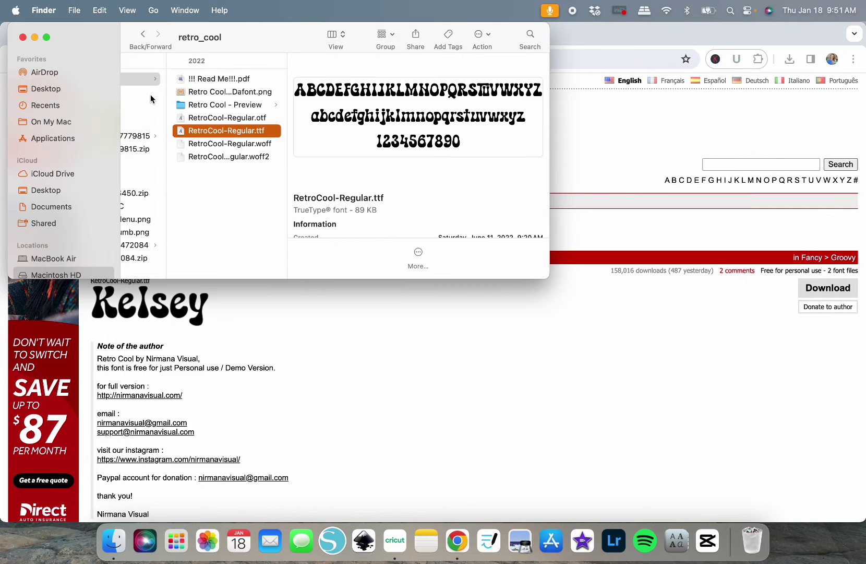
click(394, 557)
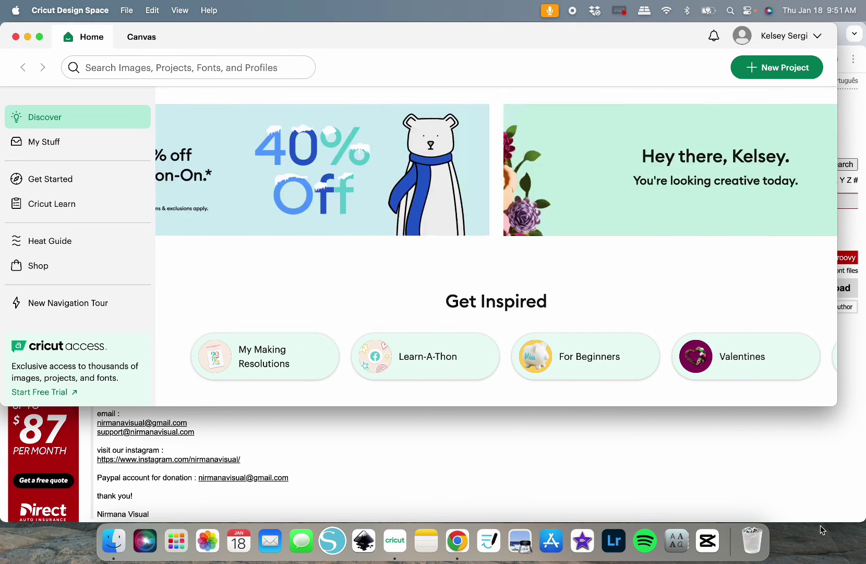
drag(837, 407, 857, 460)
click(805, 69)
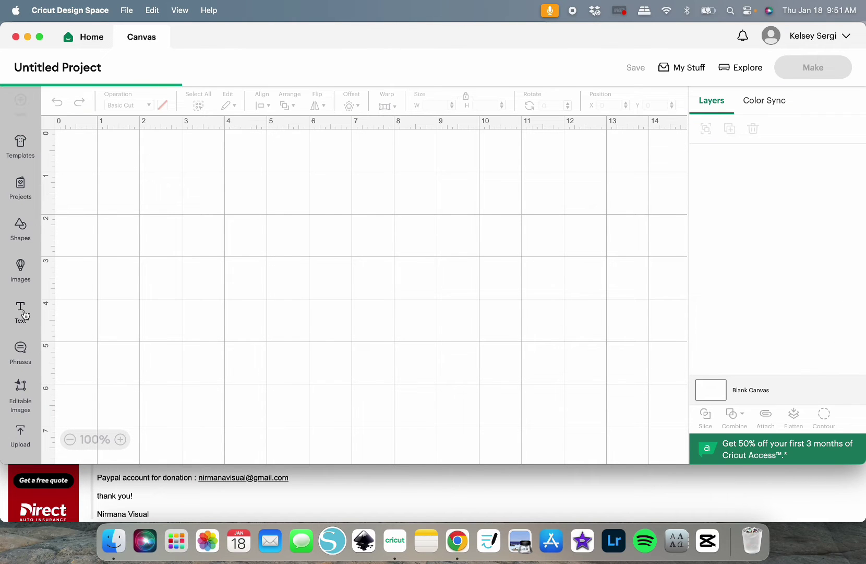
click(21, 312)
click(128, 105)
Search the System fonts for 'ret', find no Retro Cool, and close the font chooser
click(90, 134)
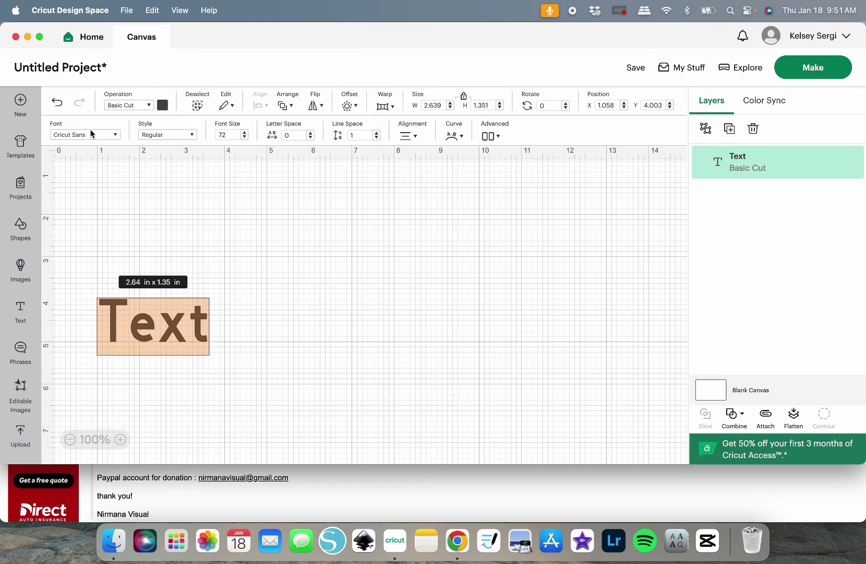
click(167, 92)
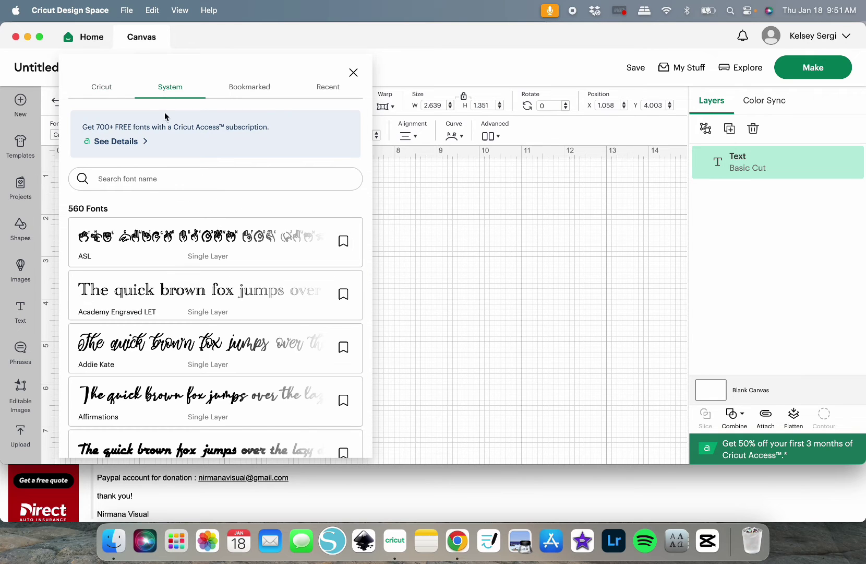
click(169, 171)
click(164, 187)
click(164, 174)
text(retro cool)
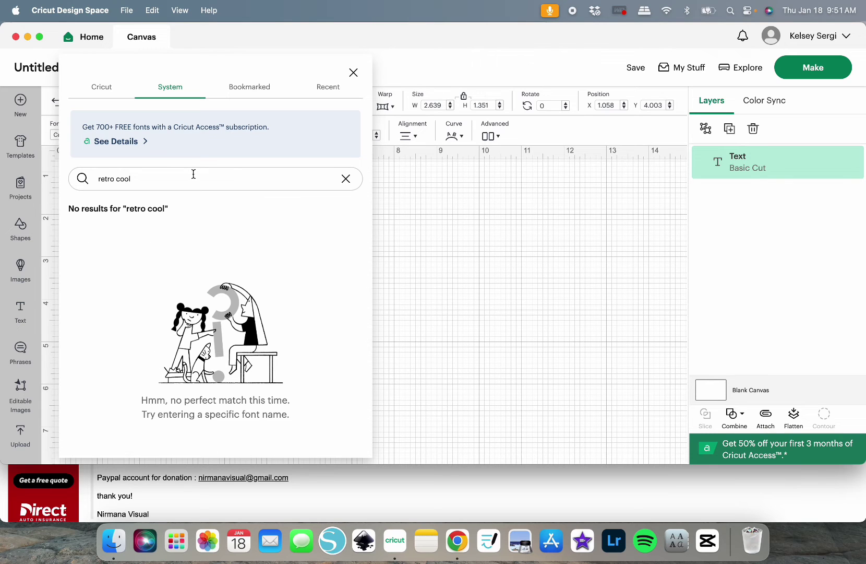
click(411, 209)
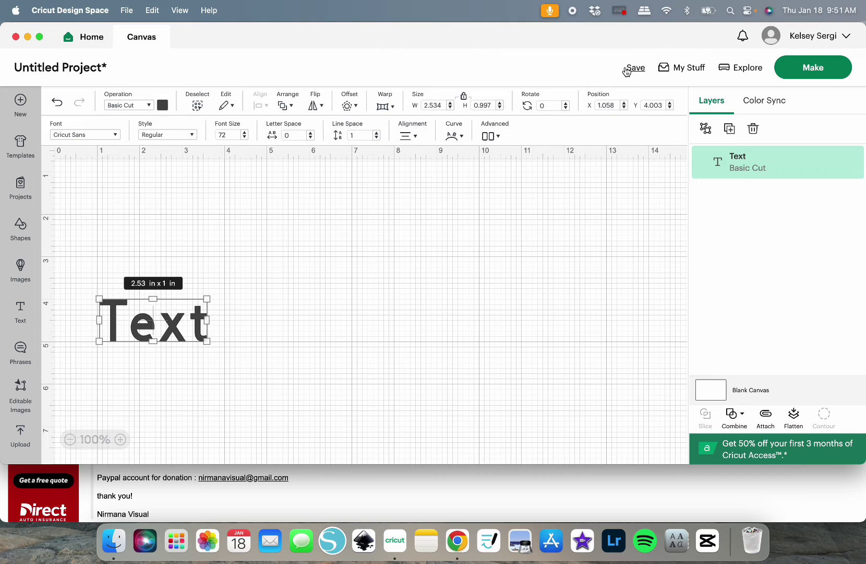
Quit Cricut Design Space, confirming the prompt, and relaunch it from the Dock
key(super+q)
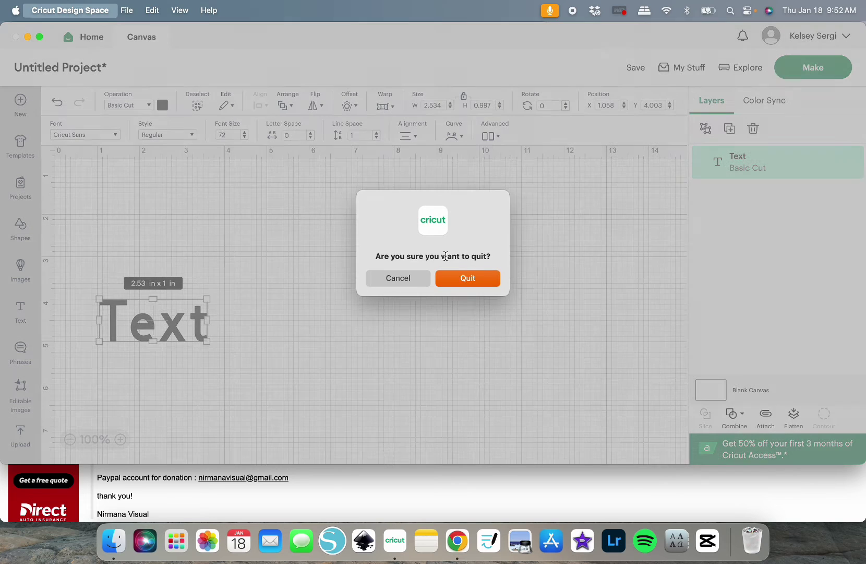
click(484, 282)
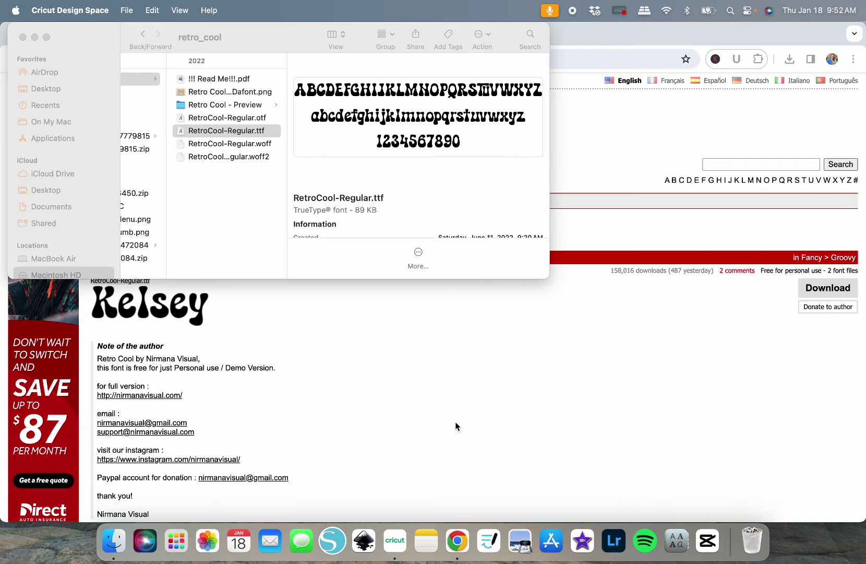
click(397, 548)
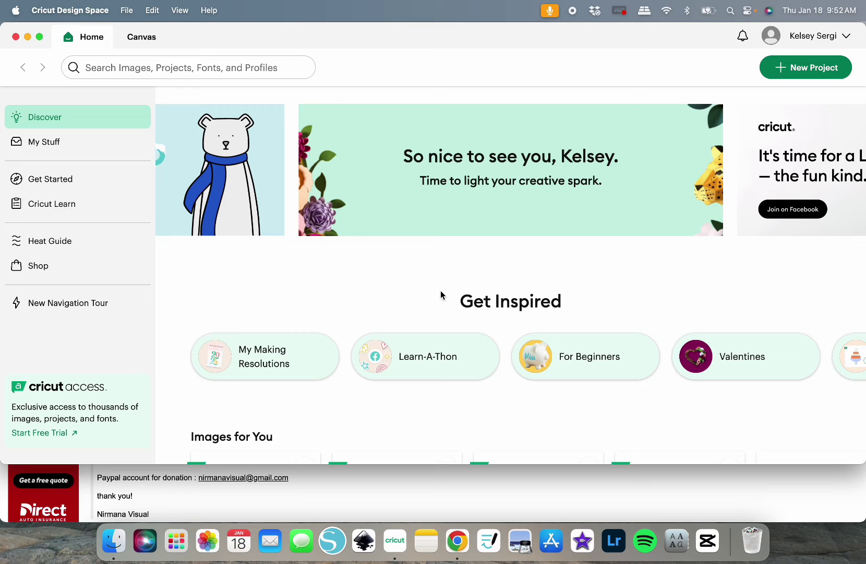
Add a Text object to a new project and apply the Retro Cool system font
click(783, 74)
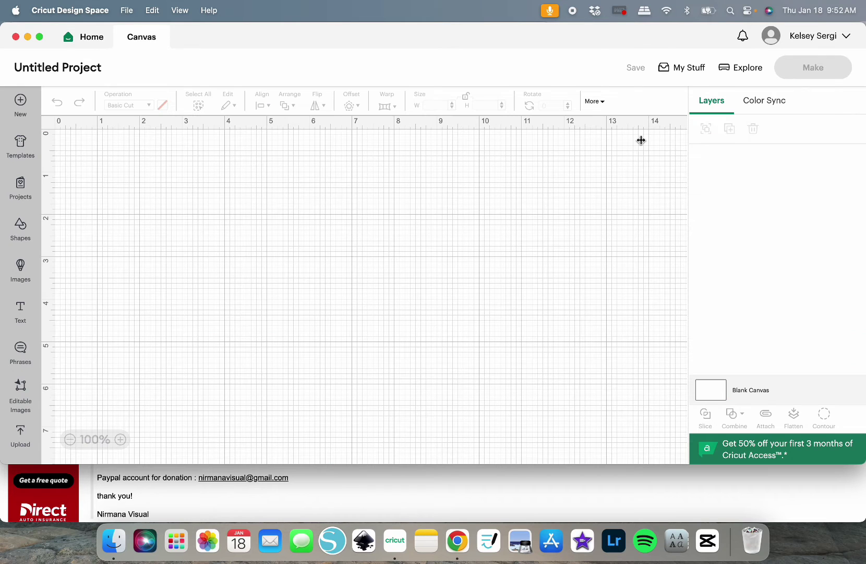
click(18, 308)
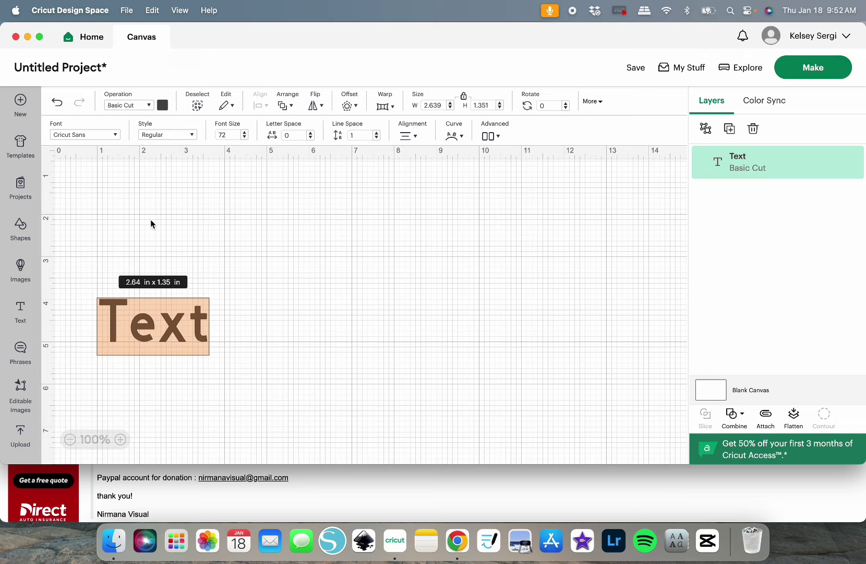
click(104, 134)
click(170, 86)
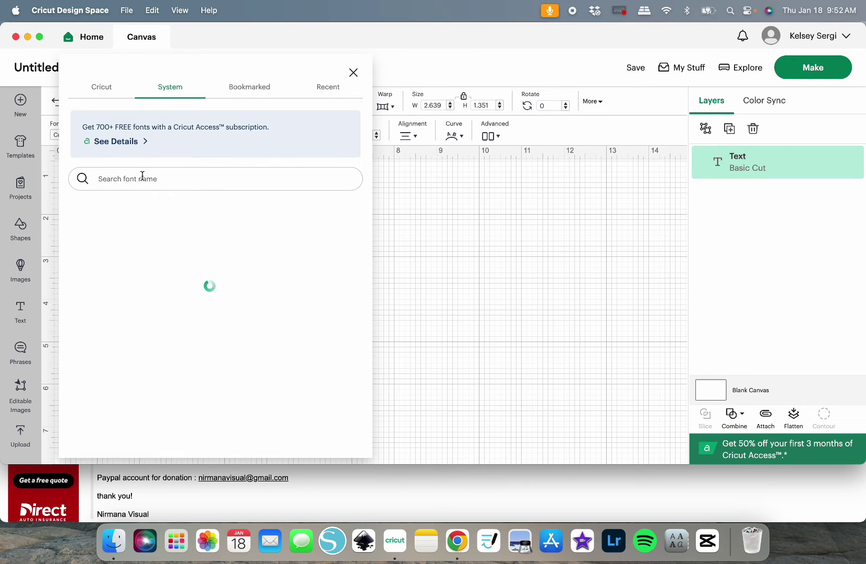
click(142, 178)
text(retro)
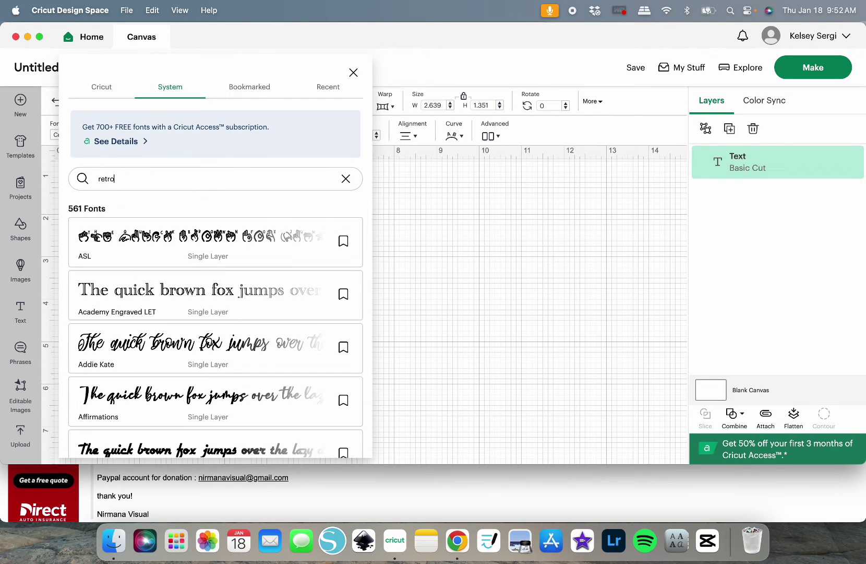
text( cool)
click(170, 246)
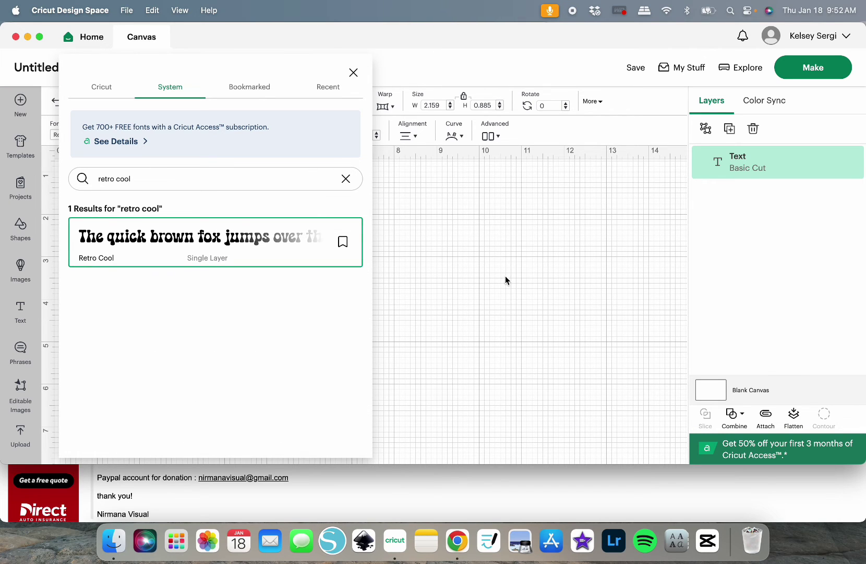
click(479, 226)
Enlarge the text, move it toward the canvas centre, and retype it as 'Kelsey'
click(160, 314)
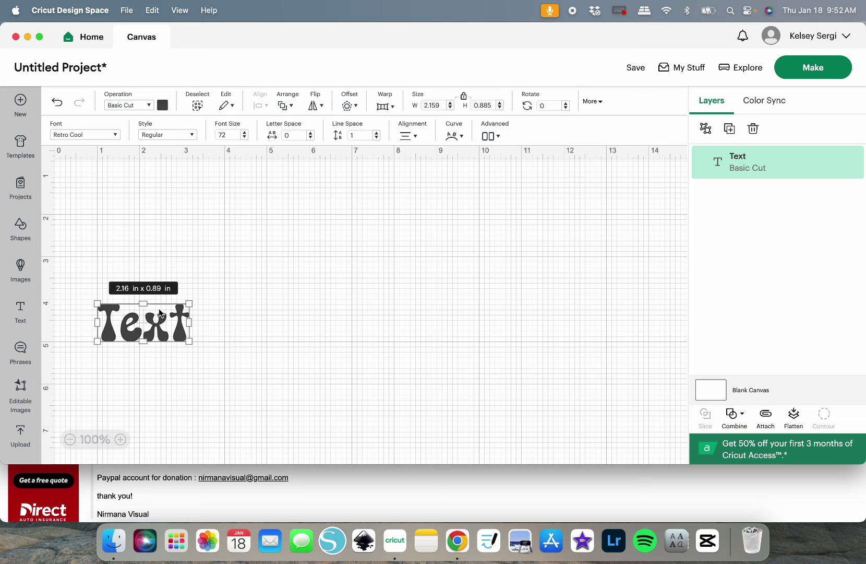
drag(188, 341, 331, 403)
drag(283, 372, 383, 322)
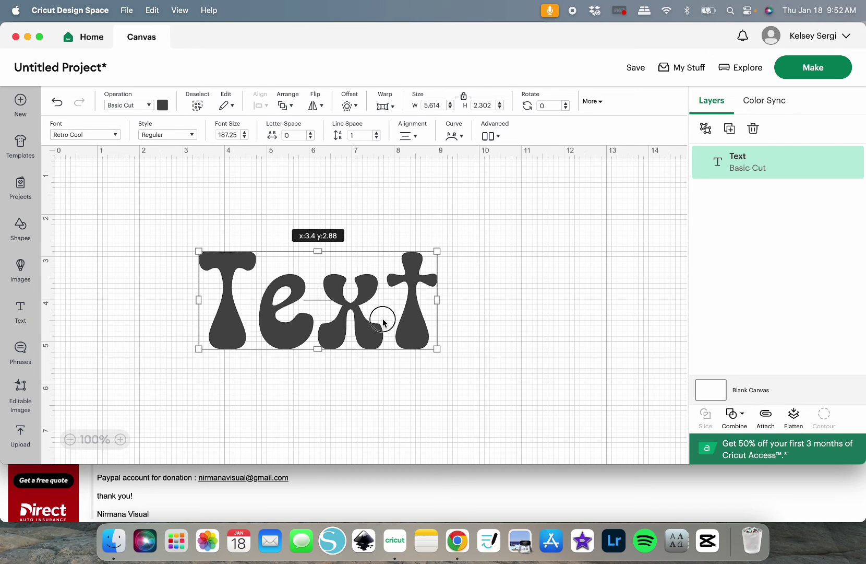
double_click(381, 317)
text(Kelsey)
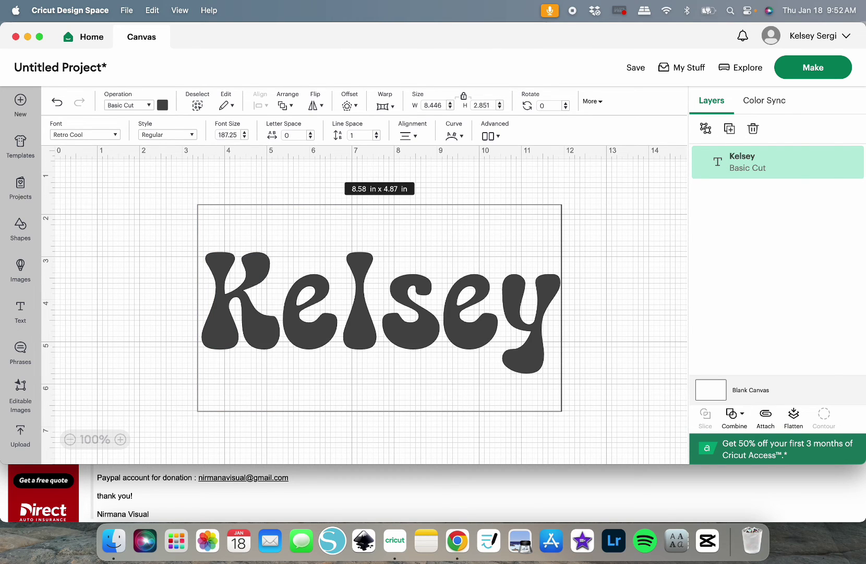